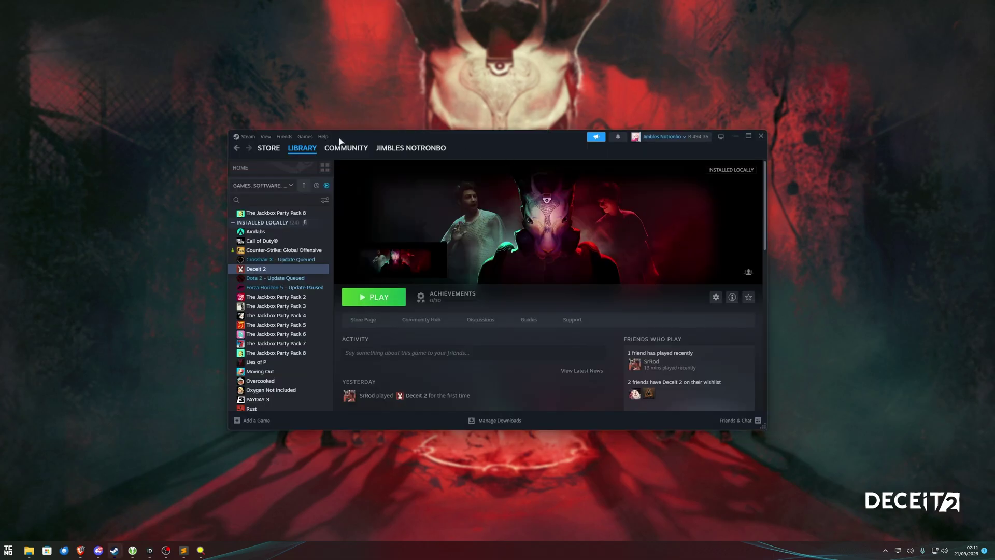
Launch Deceit 2 from the Steam library and open its video options
mouse_move(302, 148)
click(376, 296)
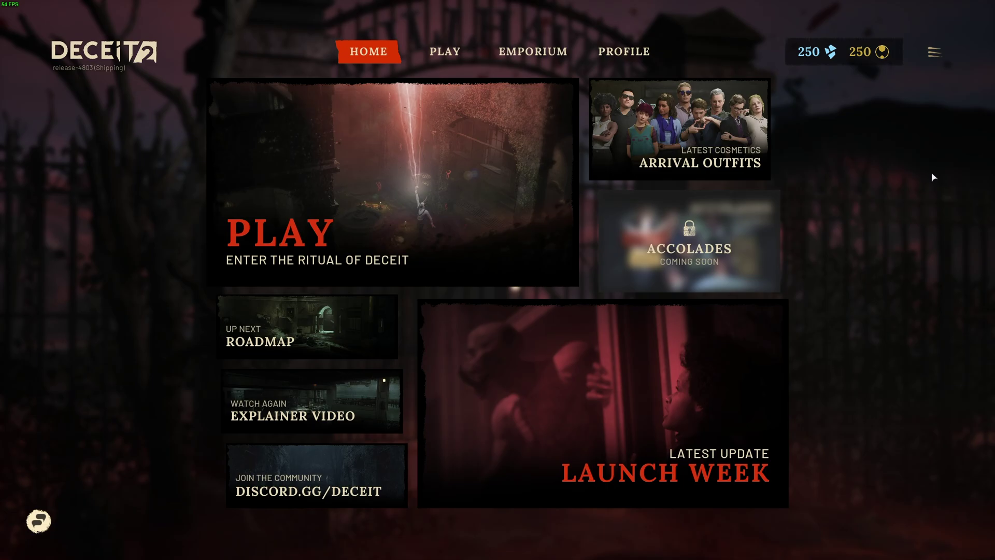
click(934, 52)
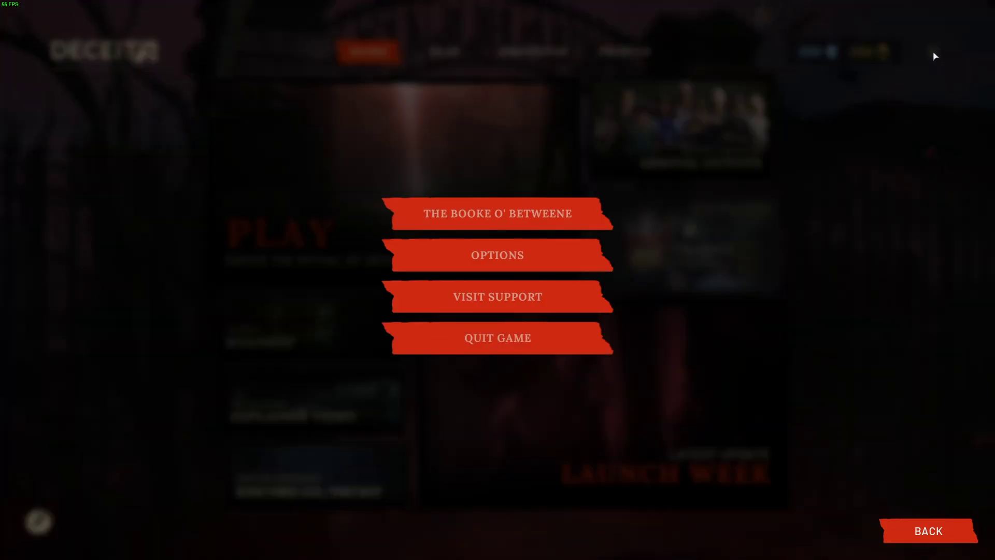
click(500, 258)
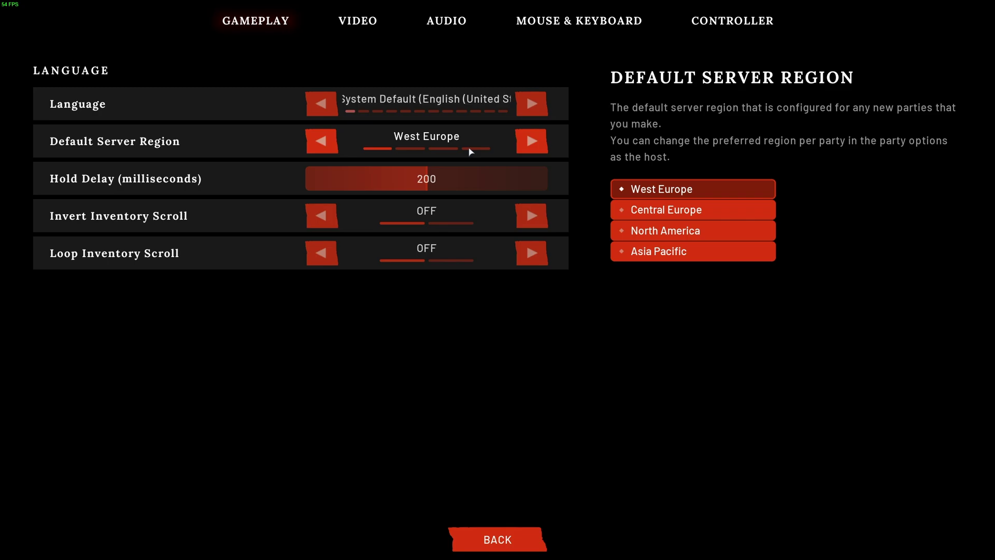
click(359, 23)
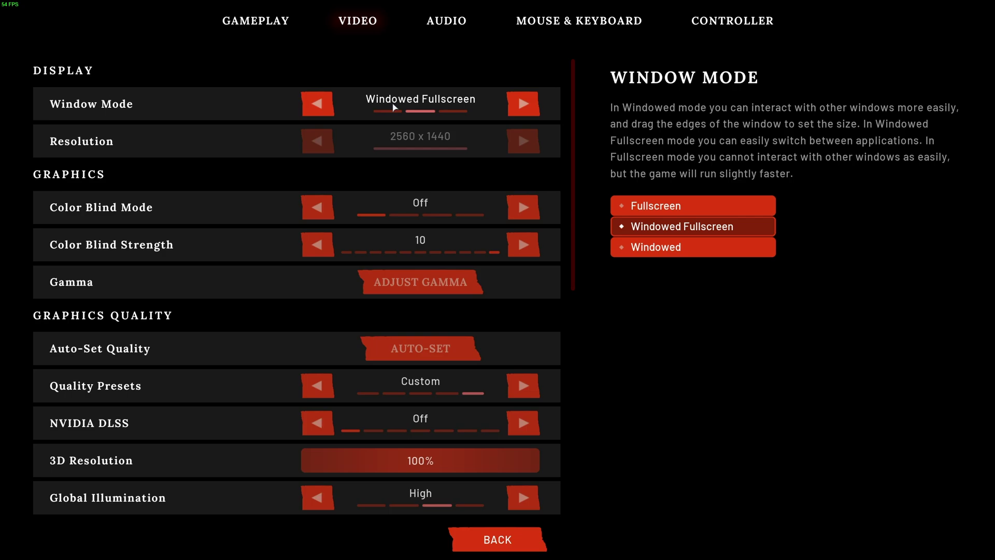
Try the Fullscreen and Windowed window modes, ending back on Windowed Fullscreen
click(317, 104)
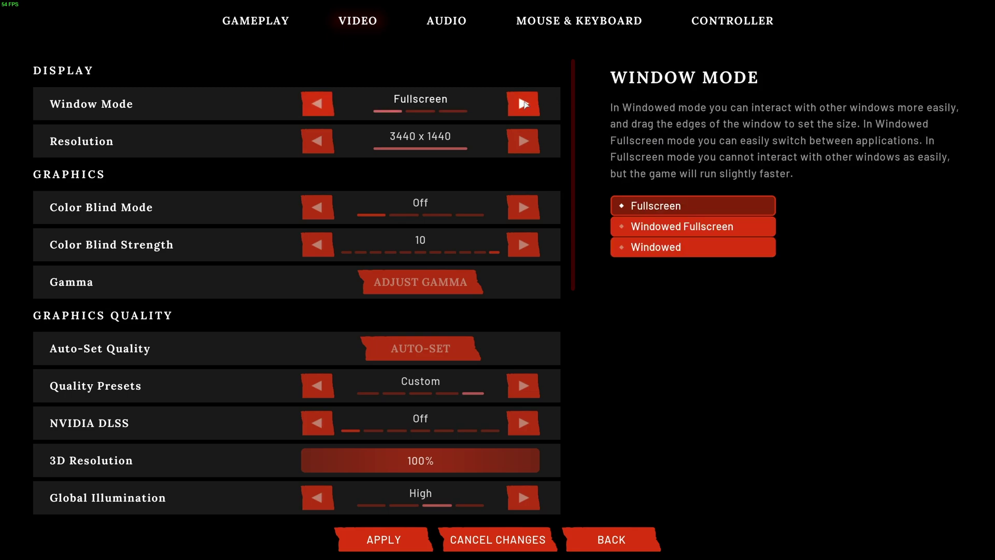
click(523, 104)
click(523, 104)
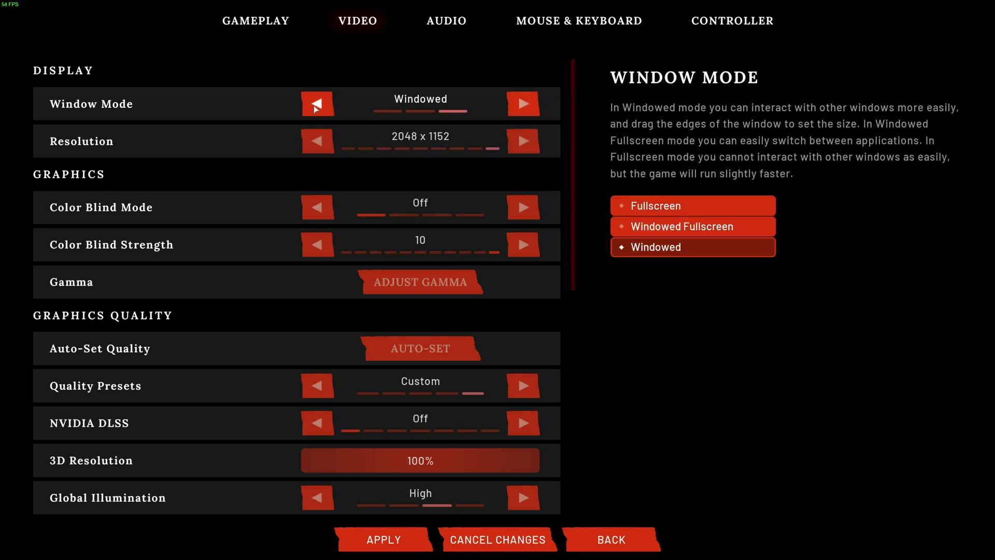
click(314, 104)
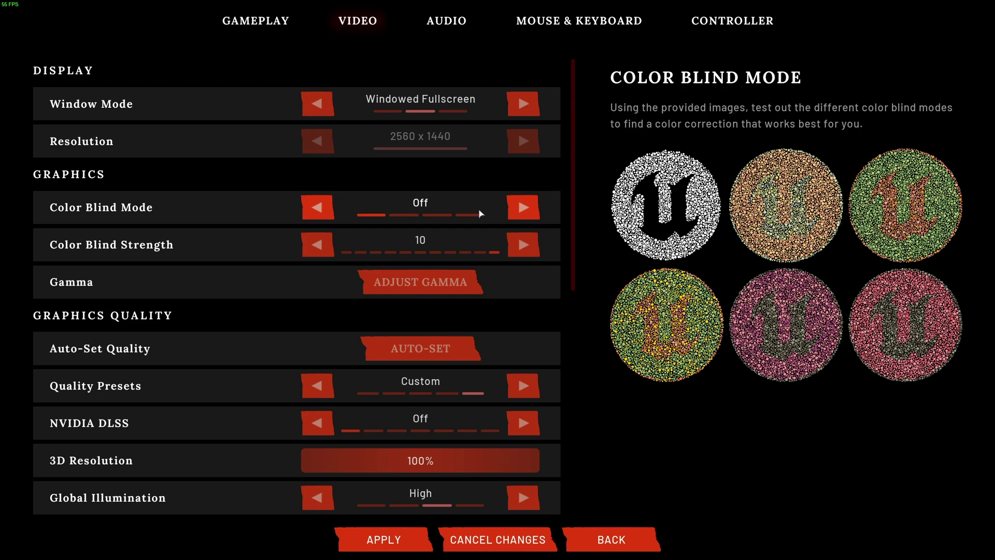
Preview the Deuteranope colour blind mode and the one after it, ending back on Off
click(523, 207)
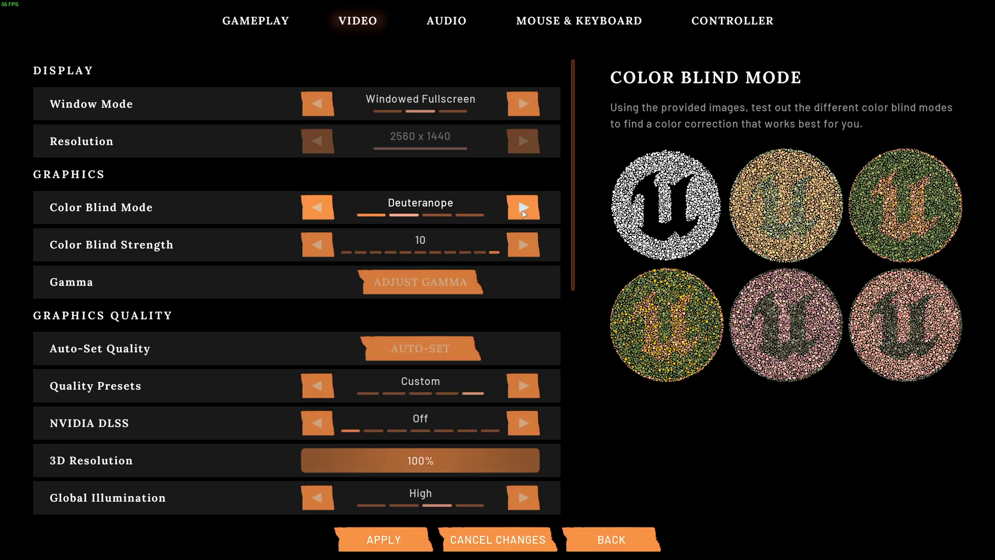
click(523, 207)
click(313, 207)
click(313, 207)
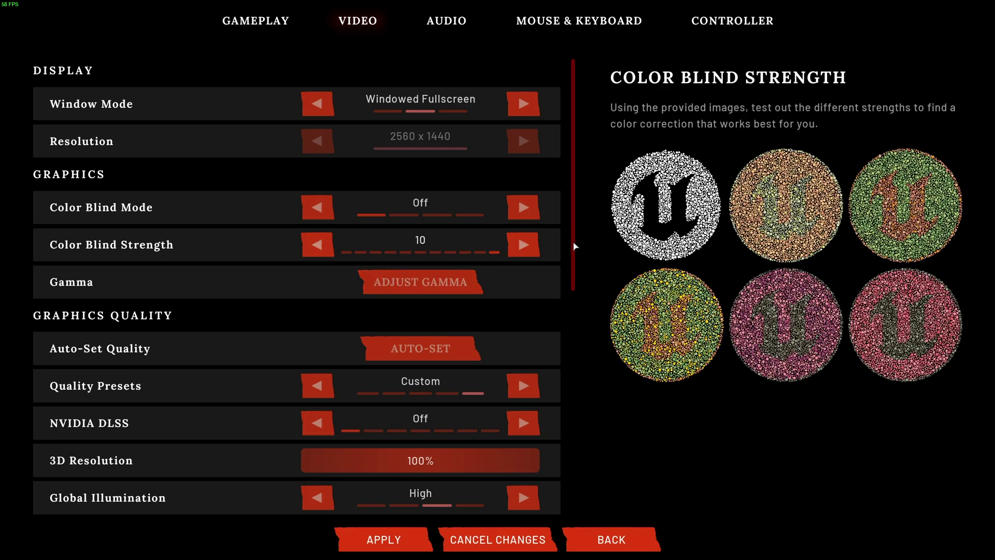
Compare the graphics quality presets and set the preset to Epic
drag(575, 241, 579, 357)
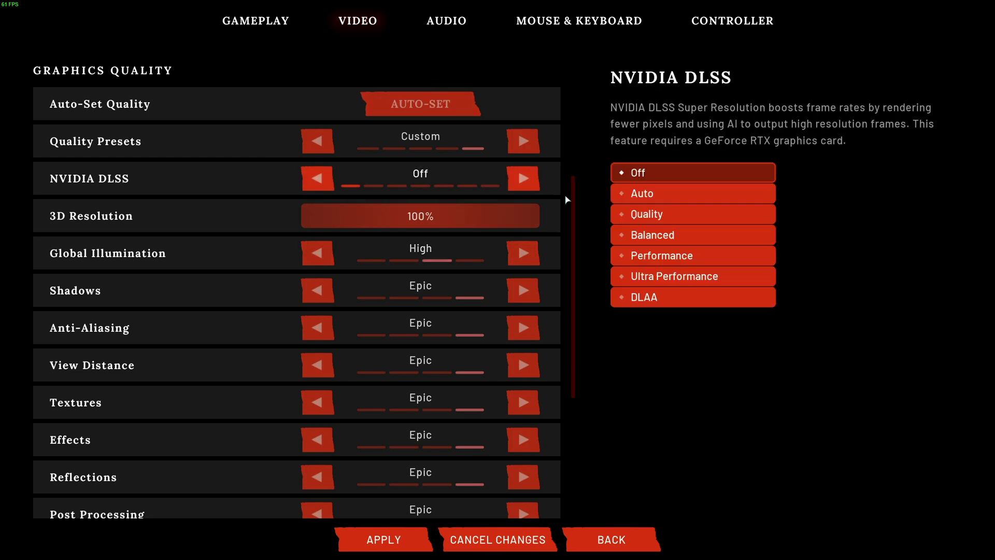
mouse_move(573, 216)
mouse_down()
mouse_move(579, 332)
mouse_move(573, 197)
mouse_move(575, 214)
mouse_up()
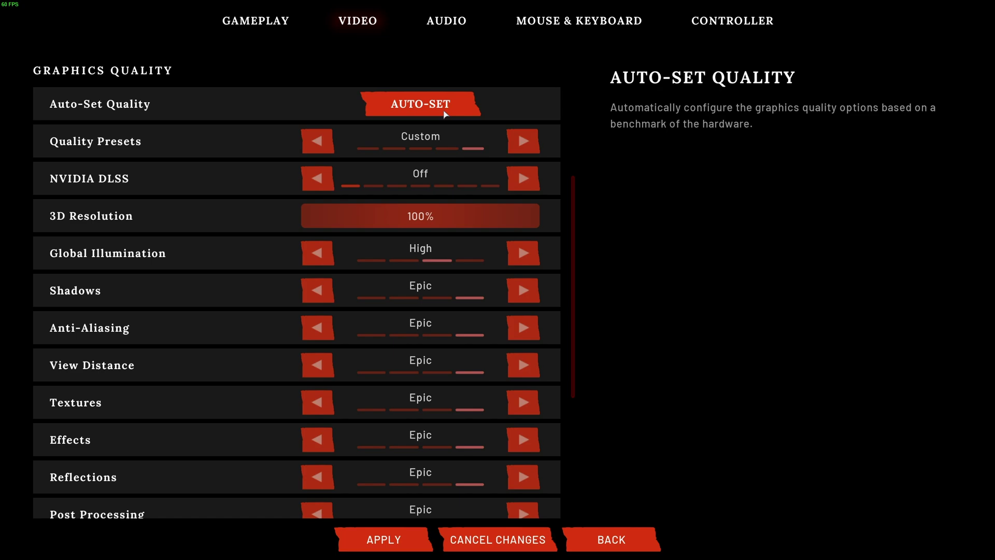
click(314, 144)
click(314, 144)
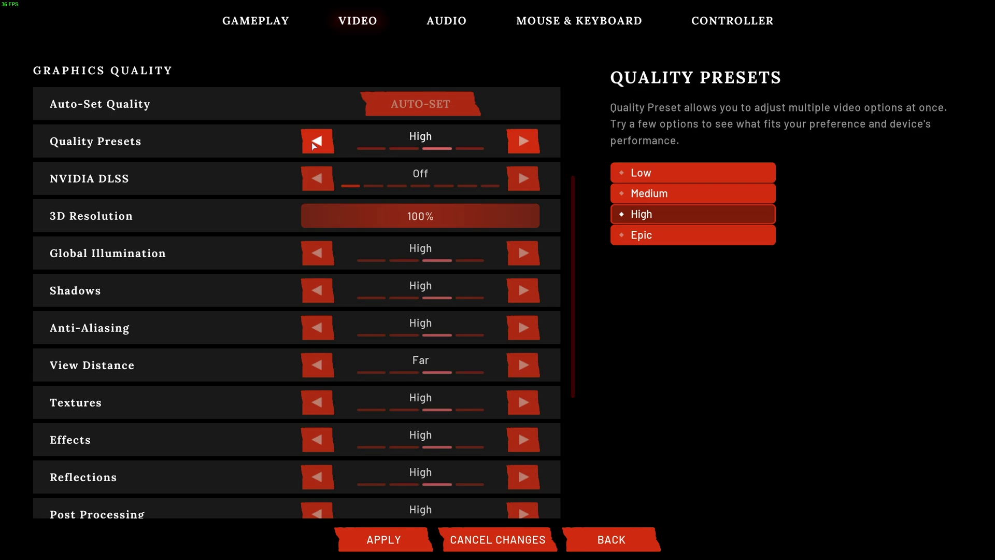
click(314, 144)
click(314, 144)
click(314, 144)
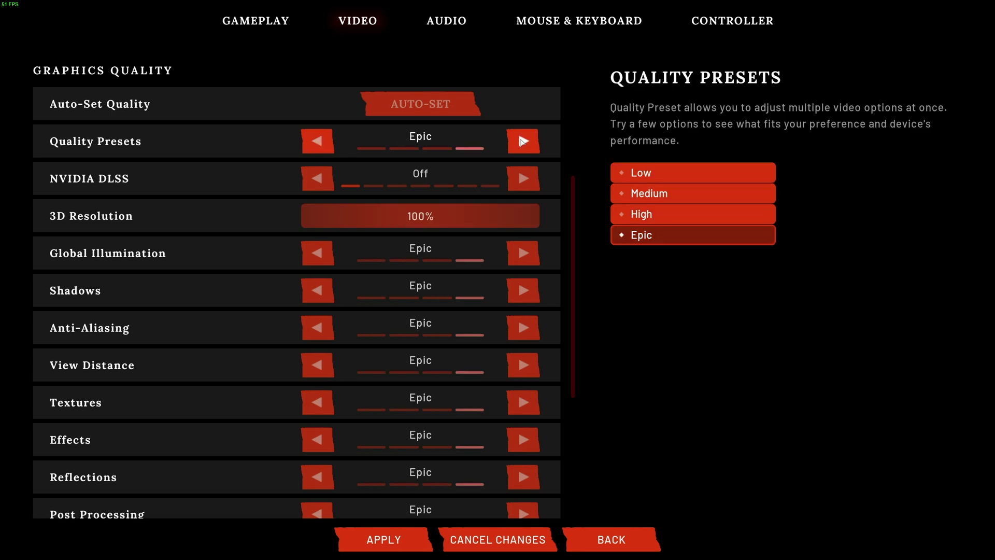
Try NVIDIA DLSS at Quality and DLAA, ending with it switched off
click(522, 179)
click(522, 178)
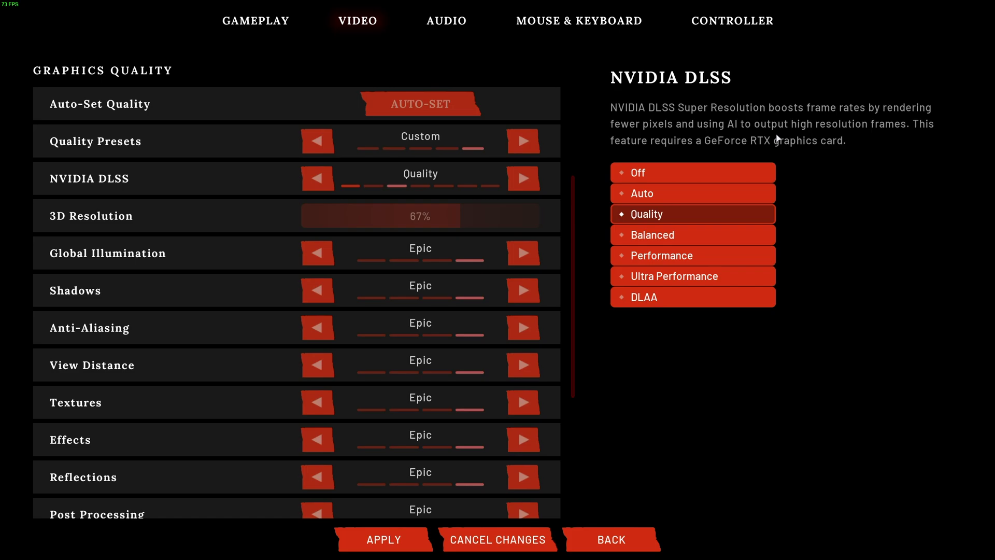
click(480, 185)
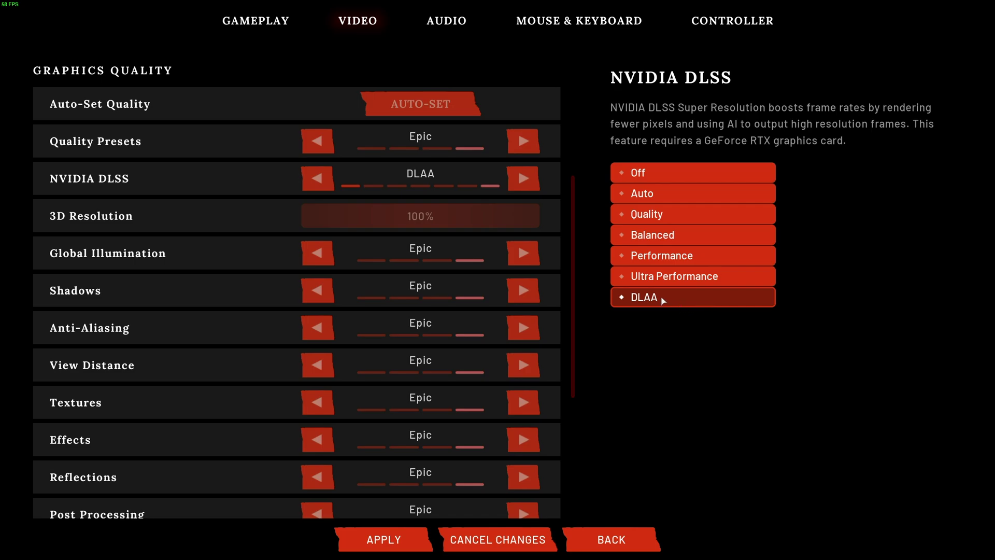
click(318, 178)
click(322, 179)
click(322, 179)
click(321, 179)
click(321, 179)
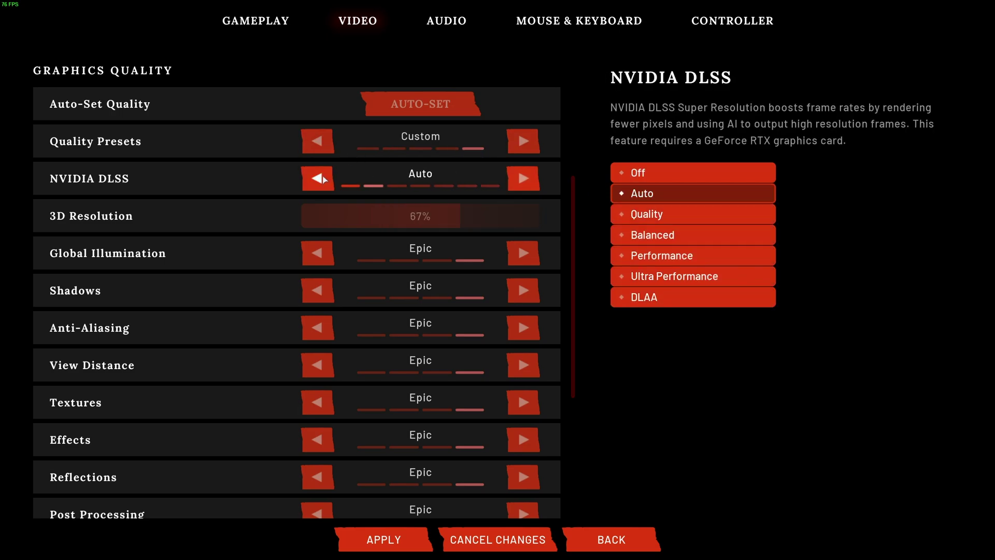
click(322, 179)
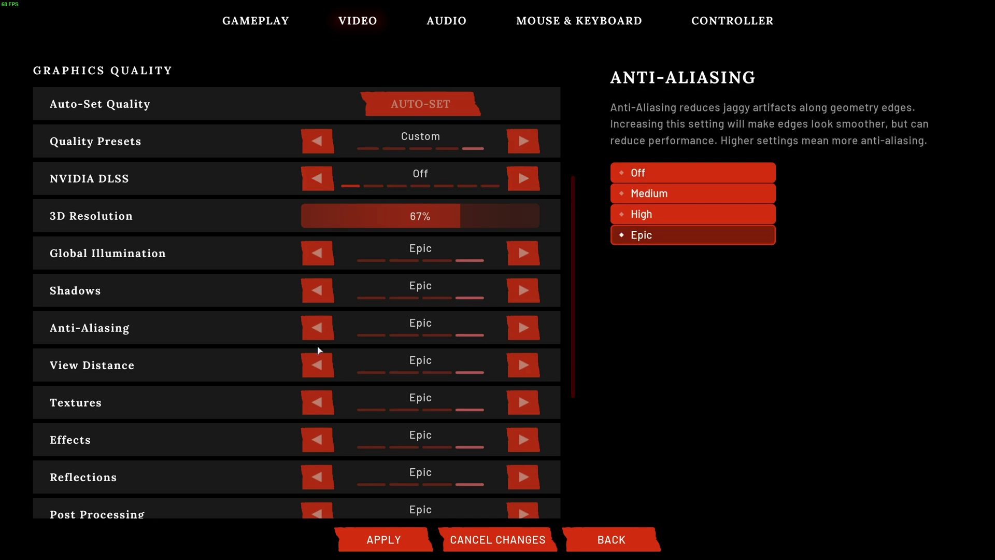
Turn anti-aliasing off and set the 3D resolution to 100%
click(317, 328)
click(317, 327)
click(317, 328)
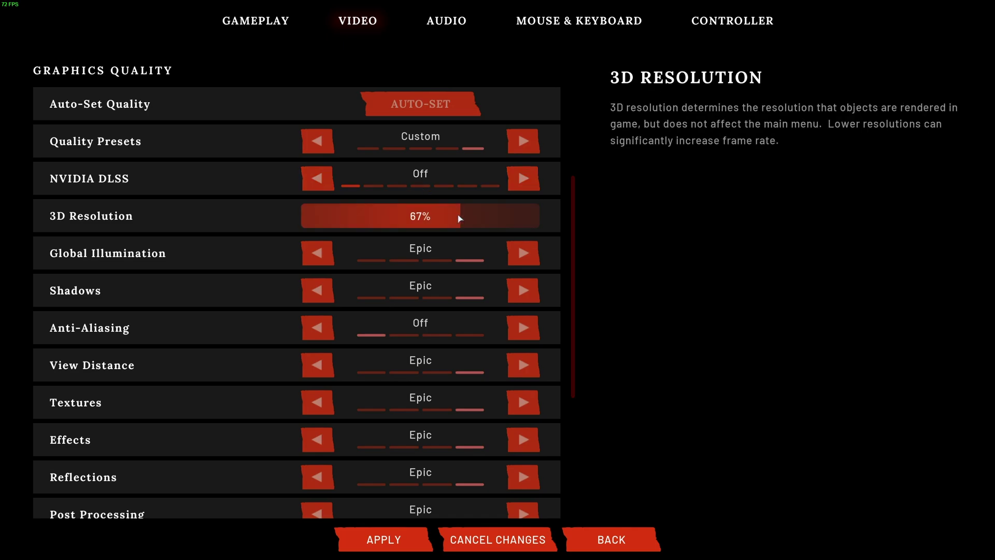
drag(462, 216, 553, 216)
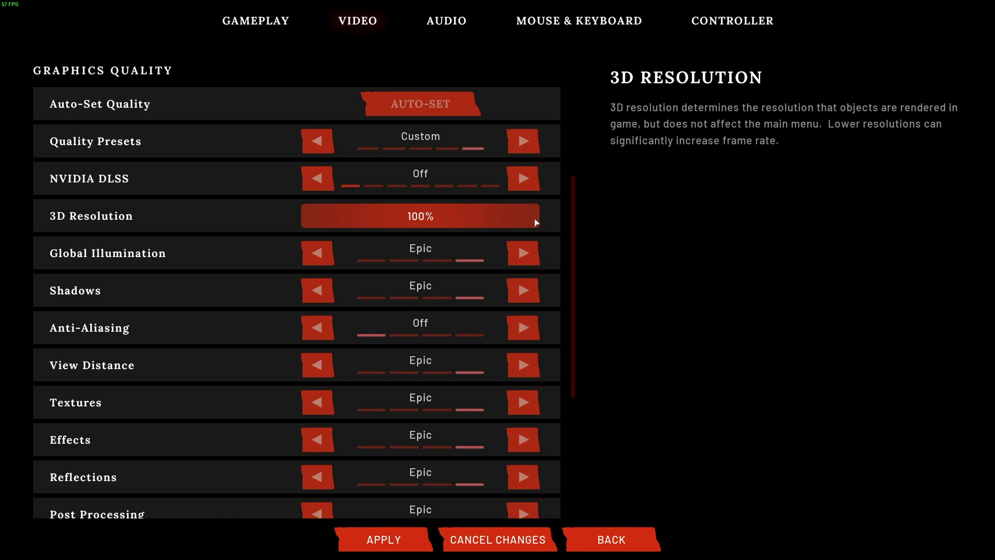
Compare NVIDIA DLSS modes up to Performance and set DLSS to Quality
click(521, 178)
click(520, 179)
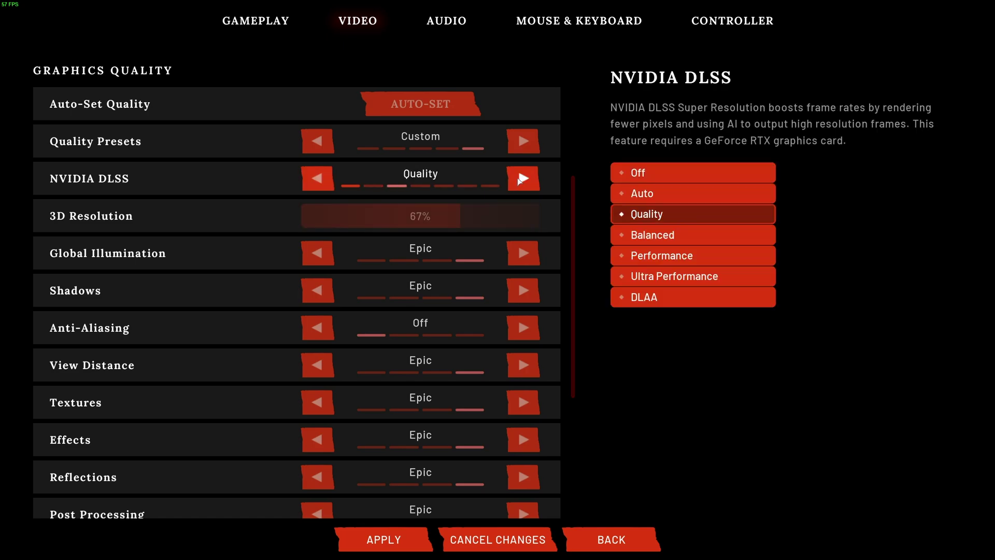
click(523, 178)
click(524, 178)
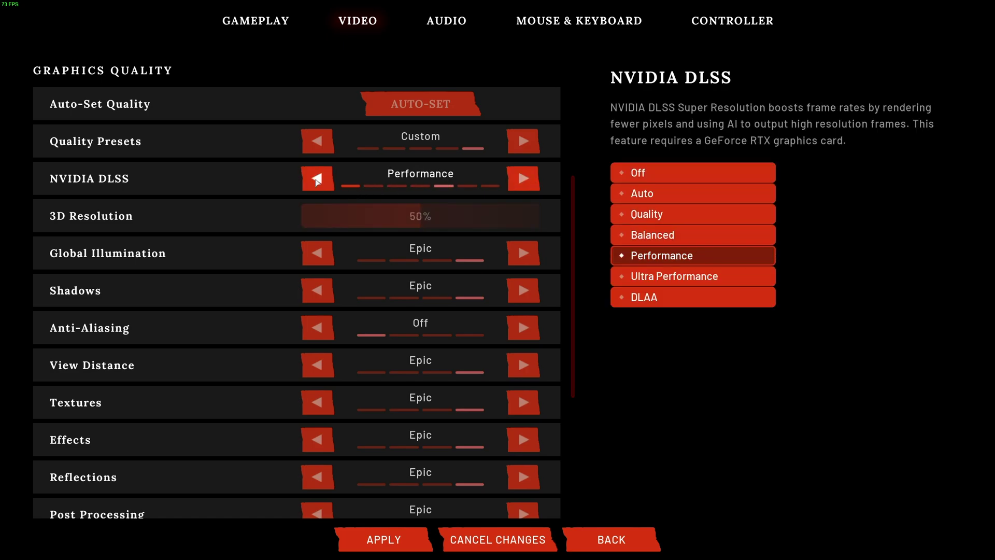
click(317, 178)
click(317, 178)
click(317, 178)
click(512, 186)
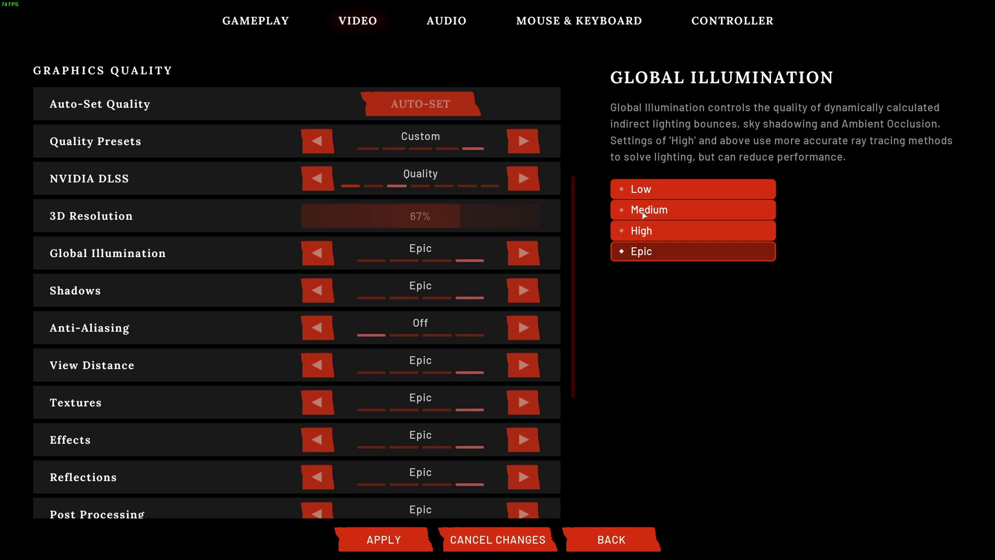
Set both Global Illumination and Shadows to Medium
click(317, 253)
click(317, 253)
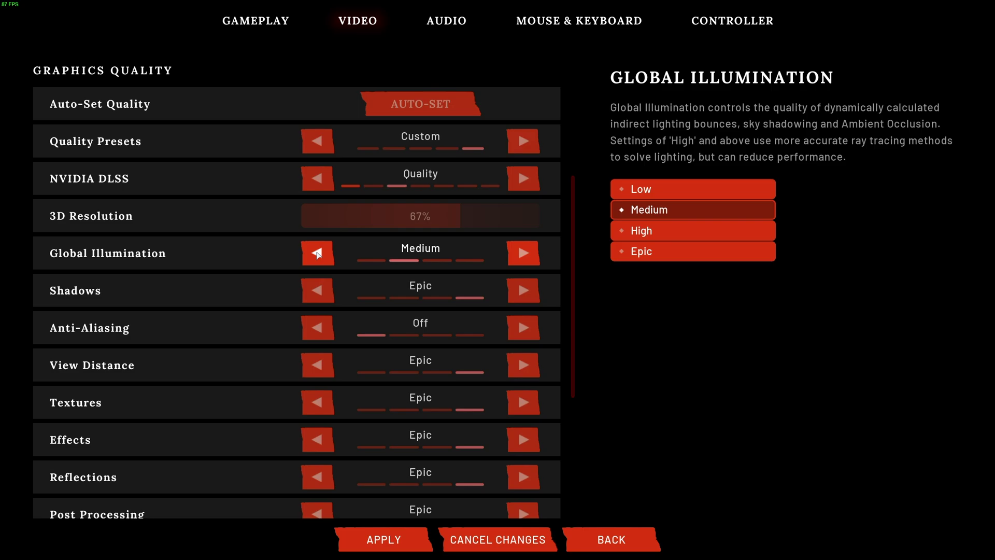
click(317, 290)
click(317, 290)
click(318, 291)
click(523, 291)
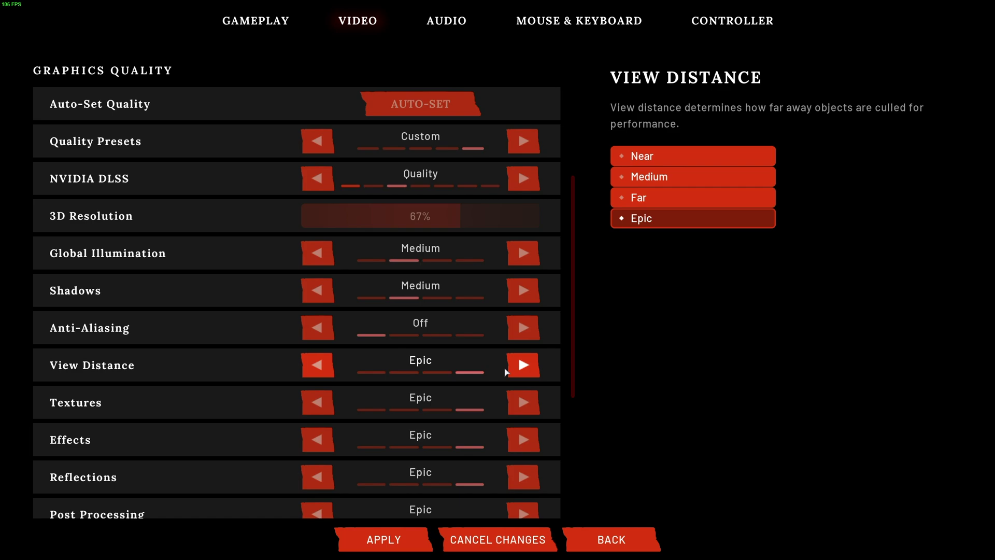
Try the Near and Medium view distances and set View Distance to Far
click(323, 371)
click(323, 371)
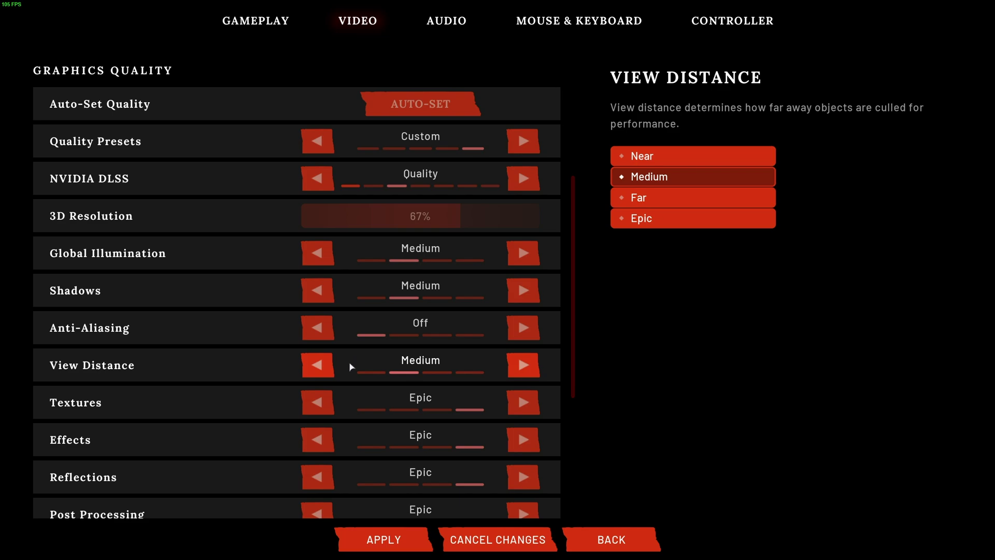
click(318, 365)
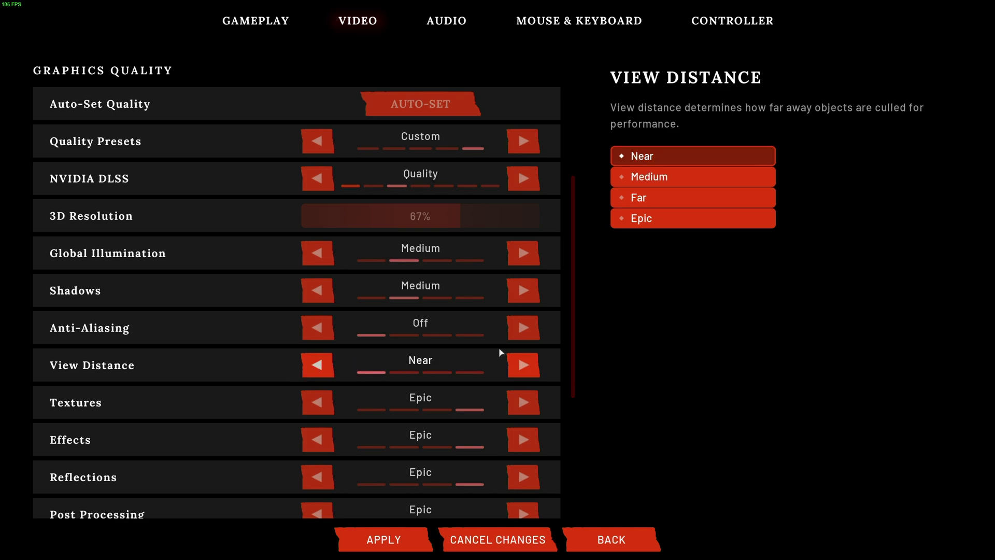
click(528, 367)
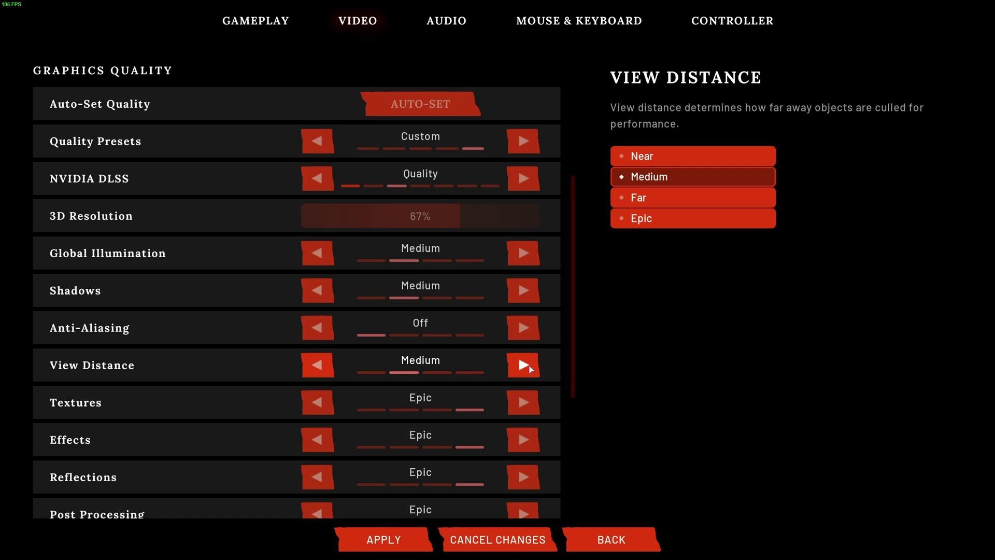
click(529, 367)
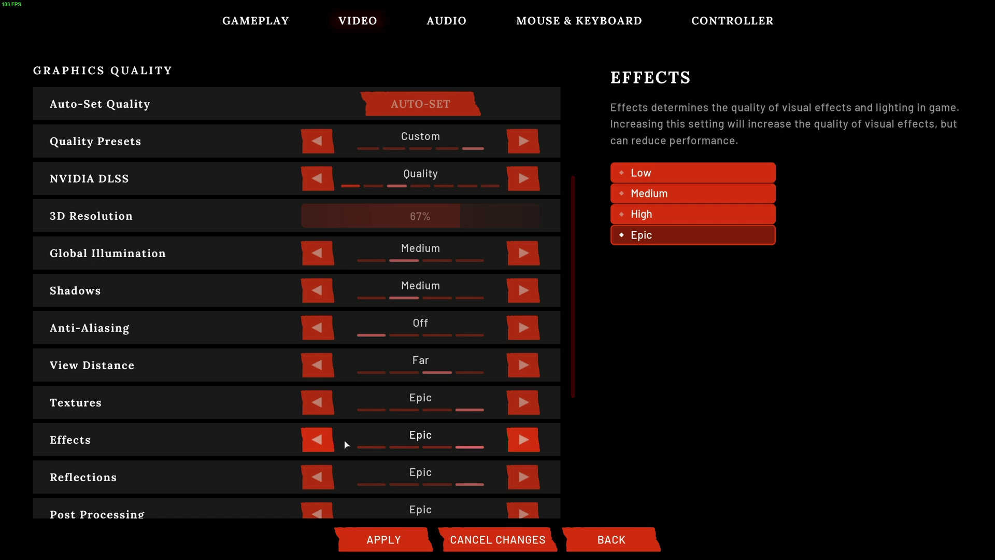
Set Effects to High and Reflections to Medium
click(317, 439)
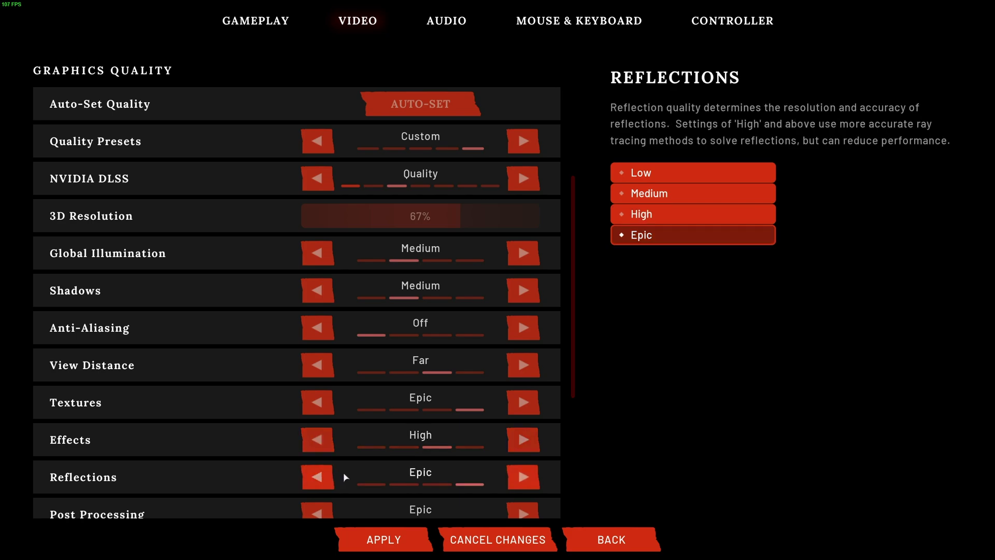
click(317, 477)
click(318, 476)
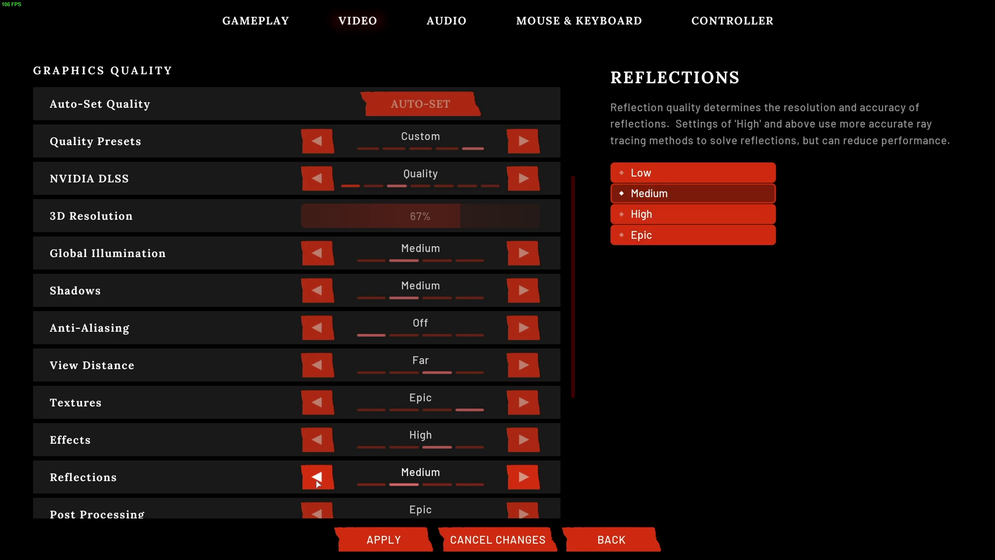
click(317, 477)
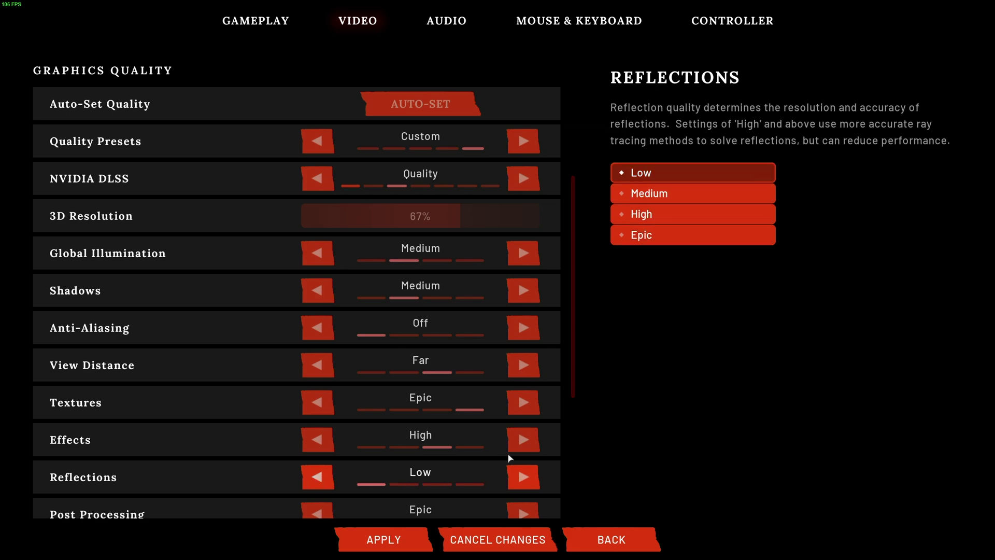
click(531, 475)
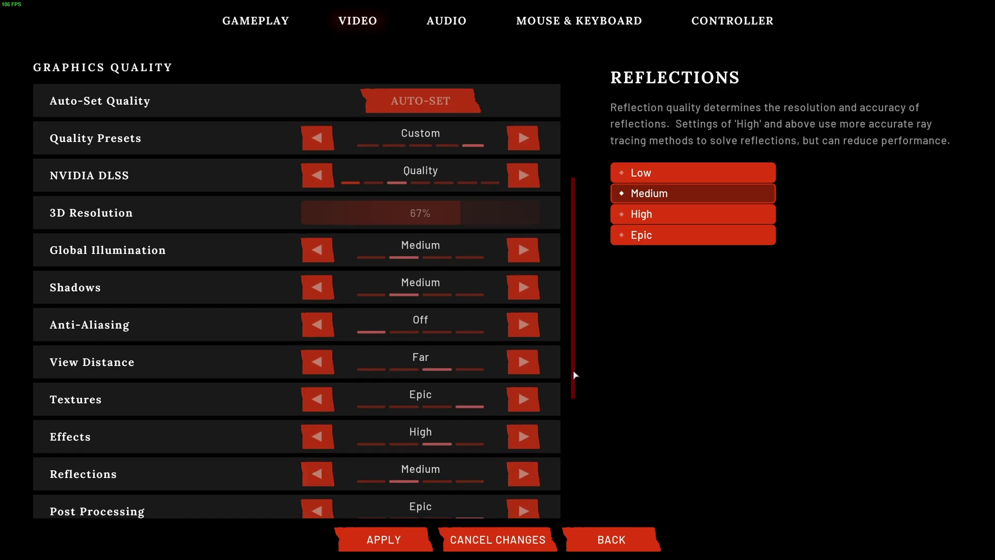
Set Post Processing to Medium
drag(573, 373, 584, 446)
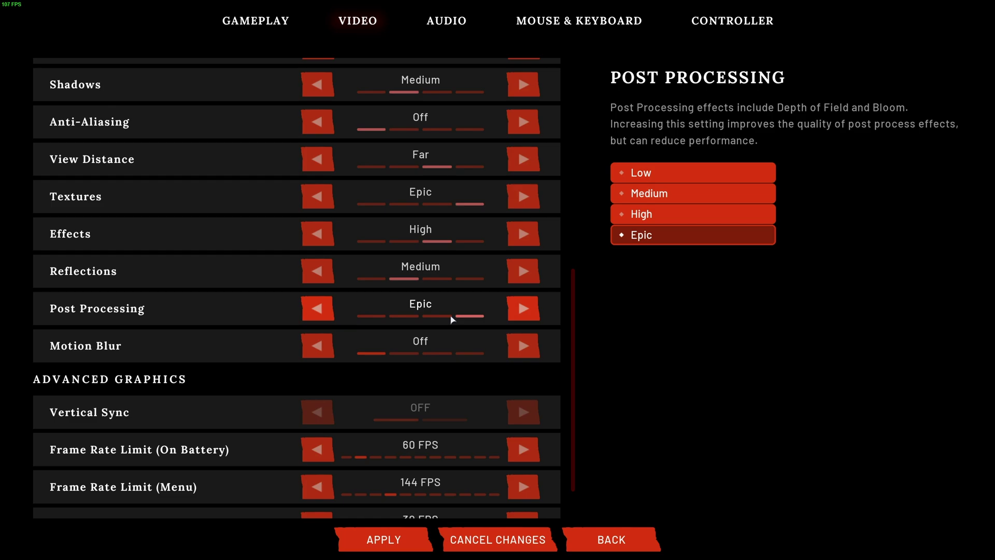
click(317, 308)
click(317, 309)
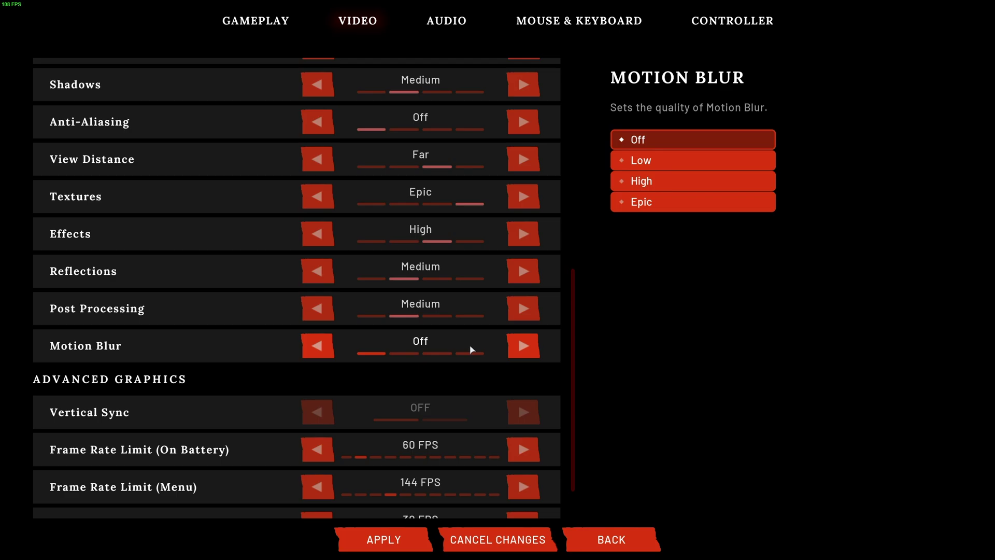
scroll(464, 349, down, 2)
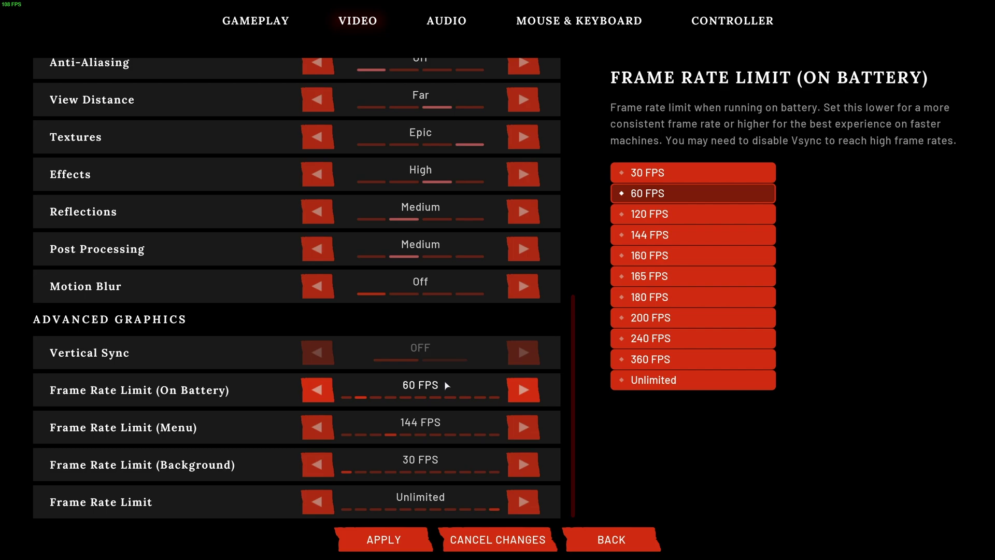
Set the on-battery frame rate limit to 30 FPS and the menu limit to 60 FPS, and apply the video settings
click(316, 391)
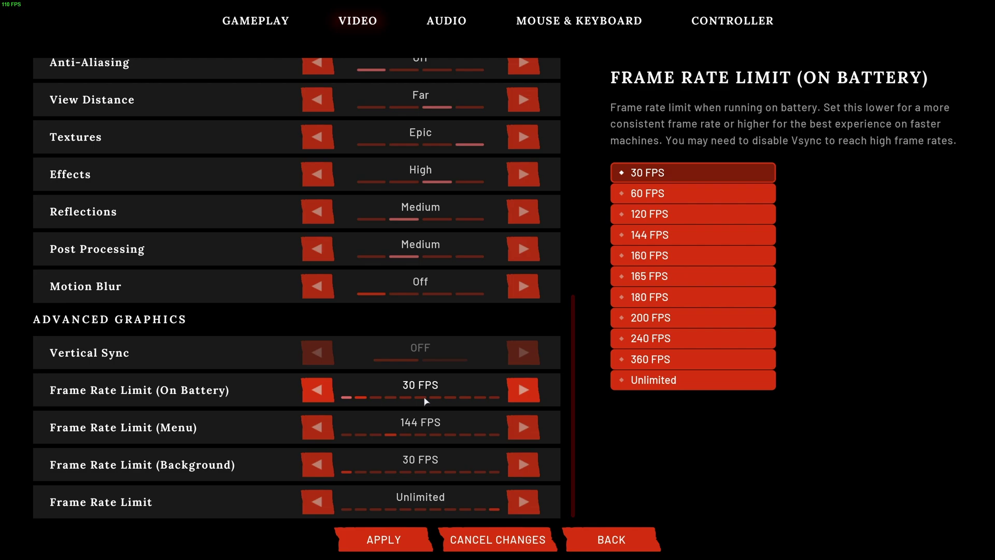
double_click(321, 428)
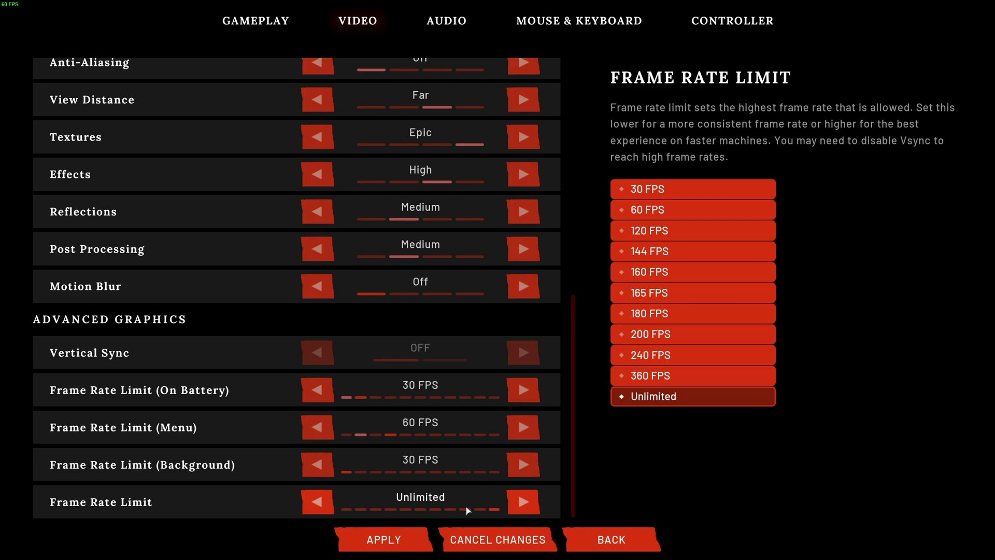
scroll(468, 510, up, 10)
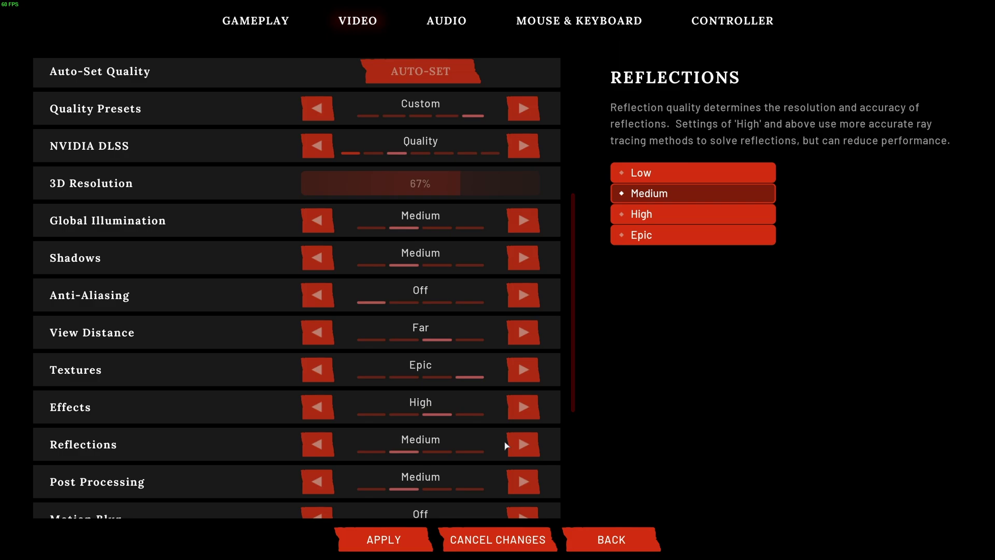
scroll(519, 412, up, 4)
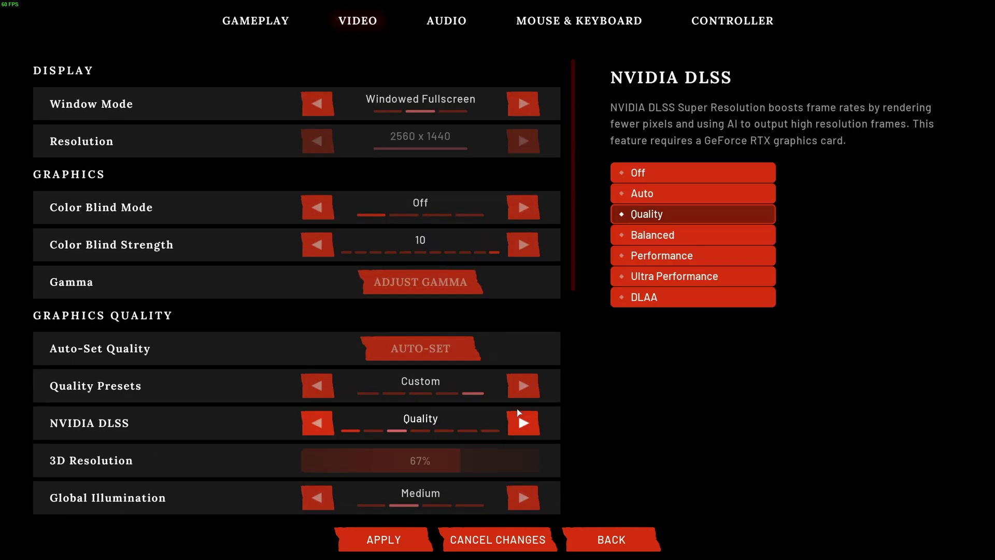
click(403, 534)
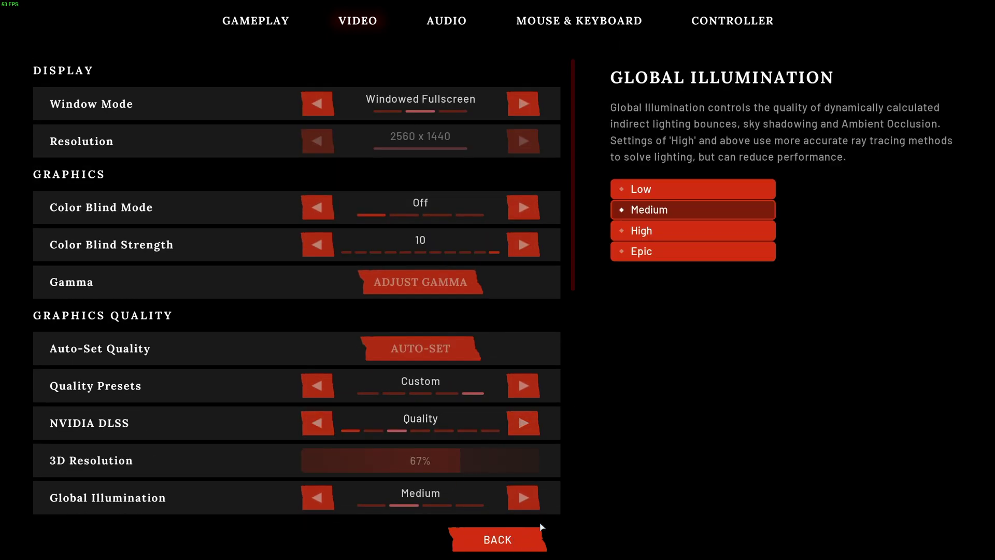
Turn 3D Headphones on in the audio options and apply the change
click(261, 20)
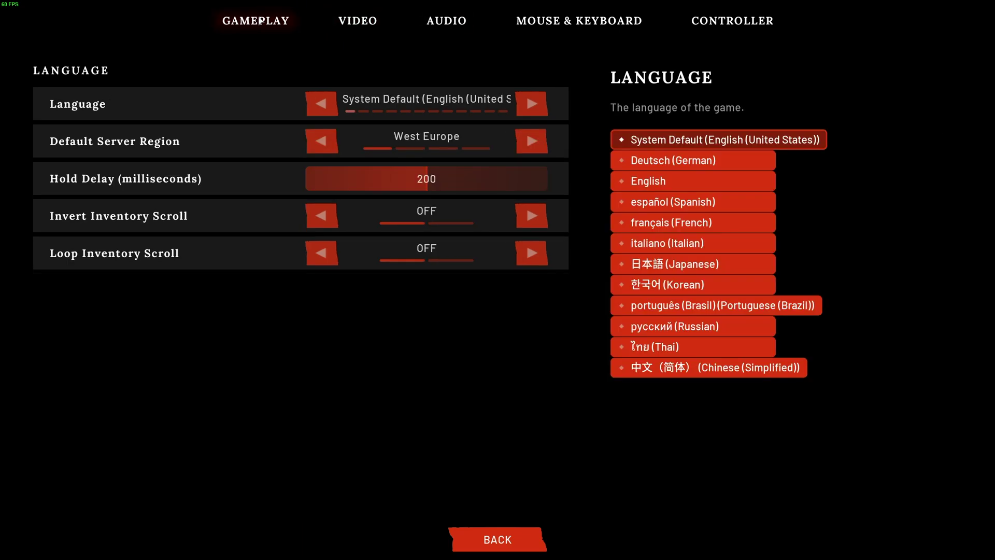
click(457, 28)
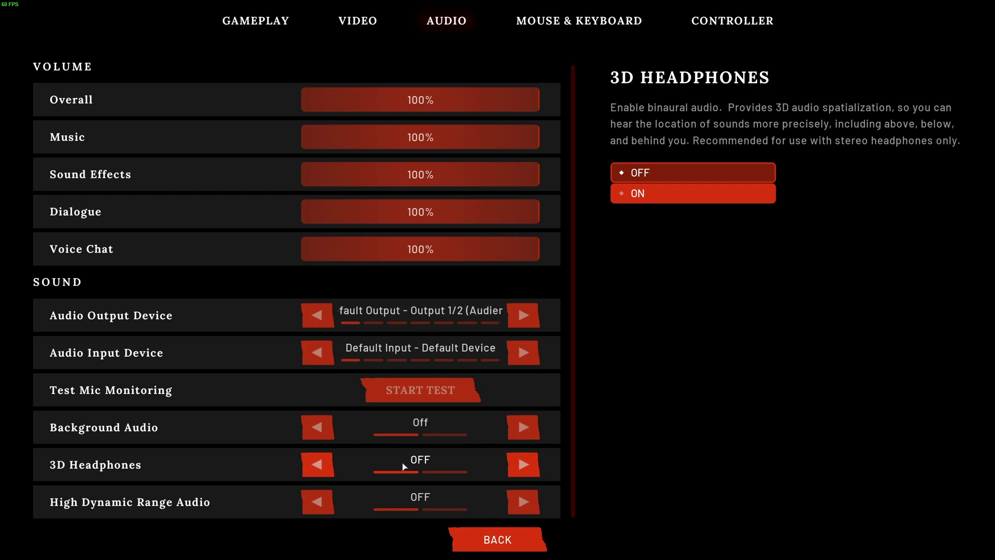
click(526, 465)
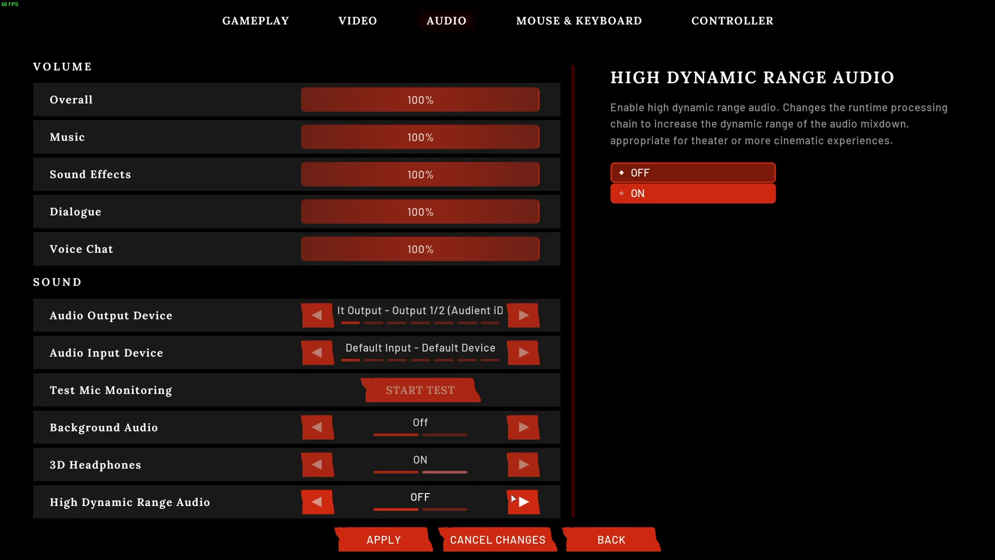
click(233, 31)
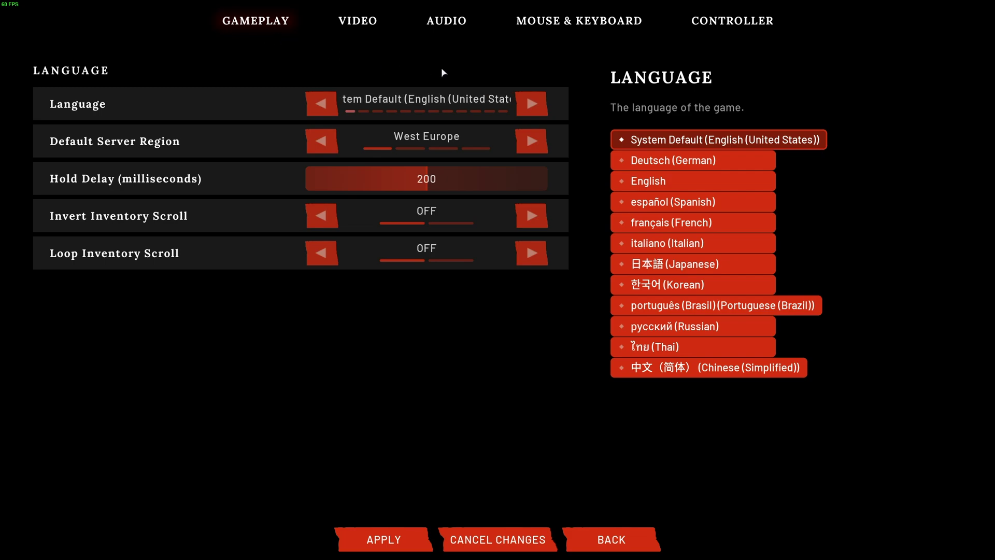
click(424, 528)
Leave the options, return to the home screen and start playing
click(532, 550)
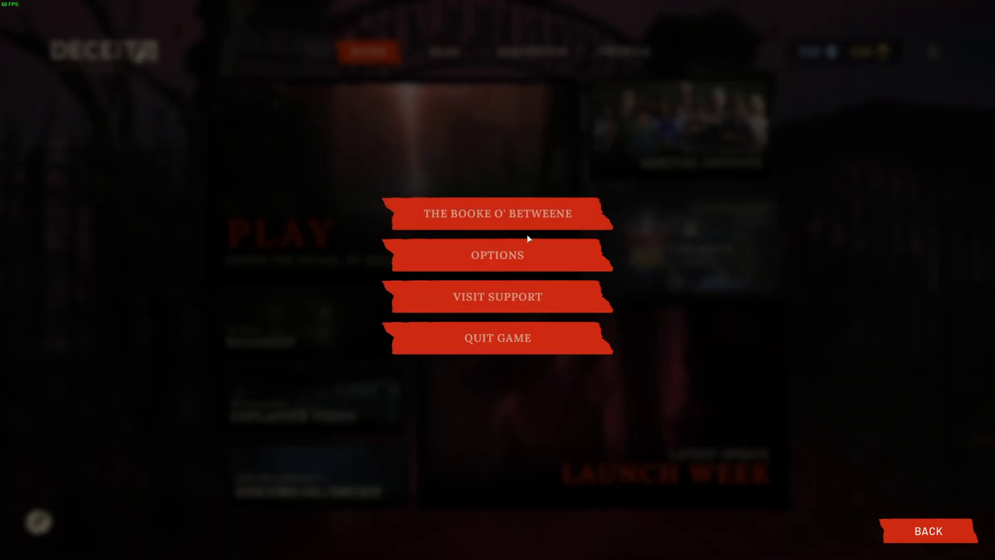
key(Escape)
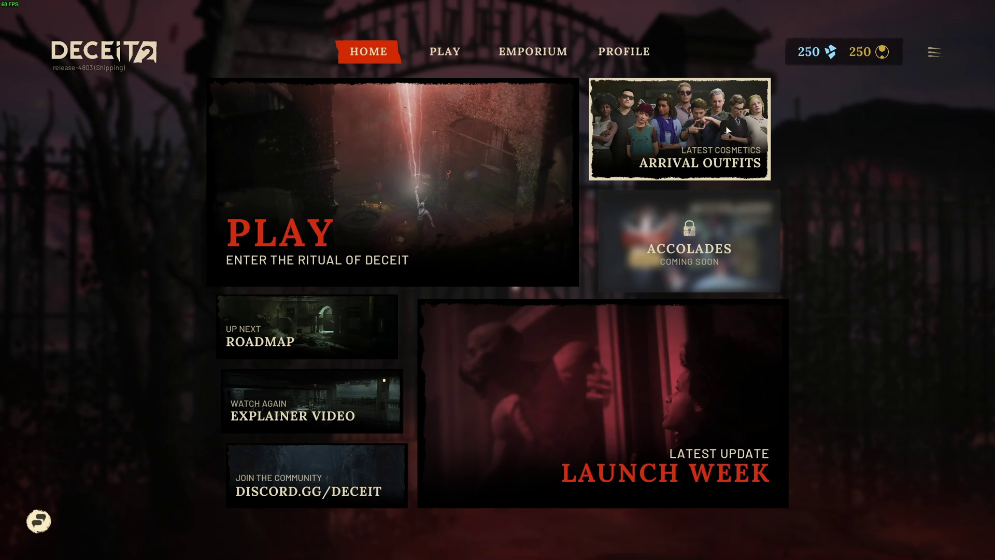
click(297, 223)
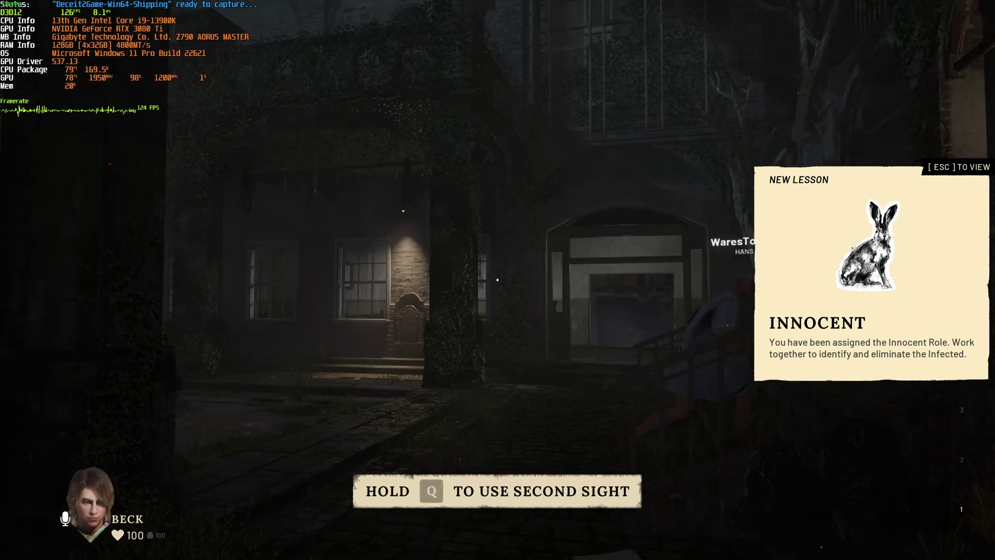
Walk around the dark courtyard to examine the frame rate and image quality with the current video settings
key(w)
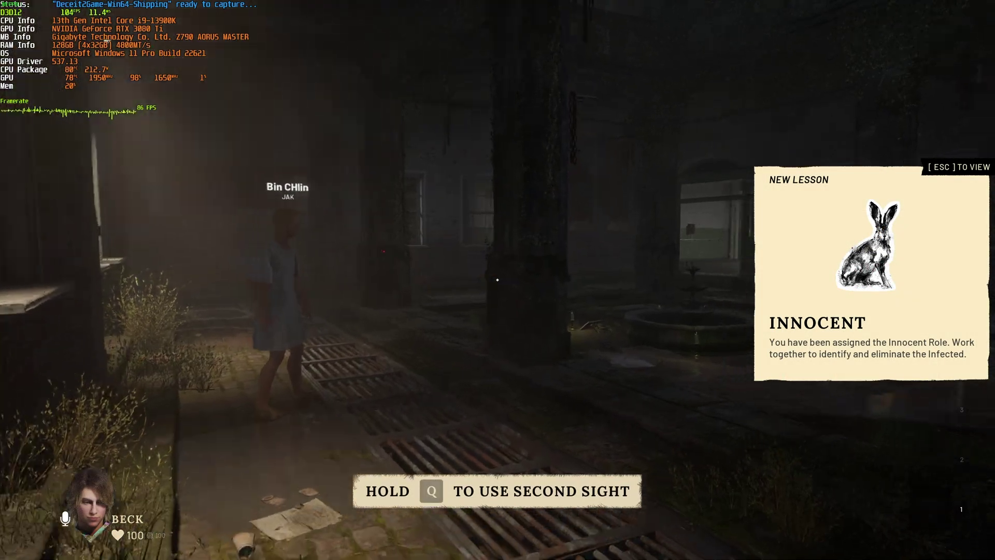
key(w)
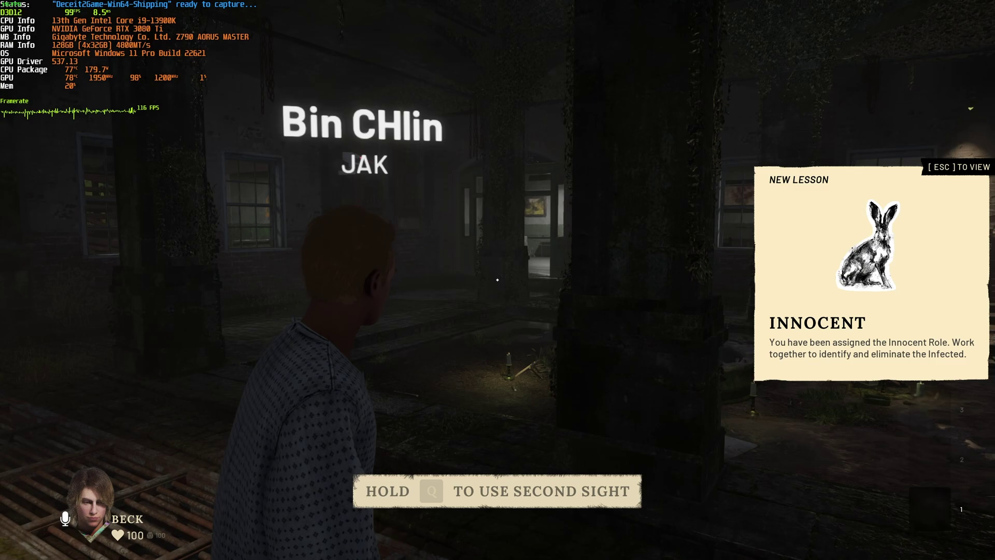
key(w)
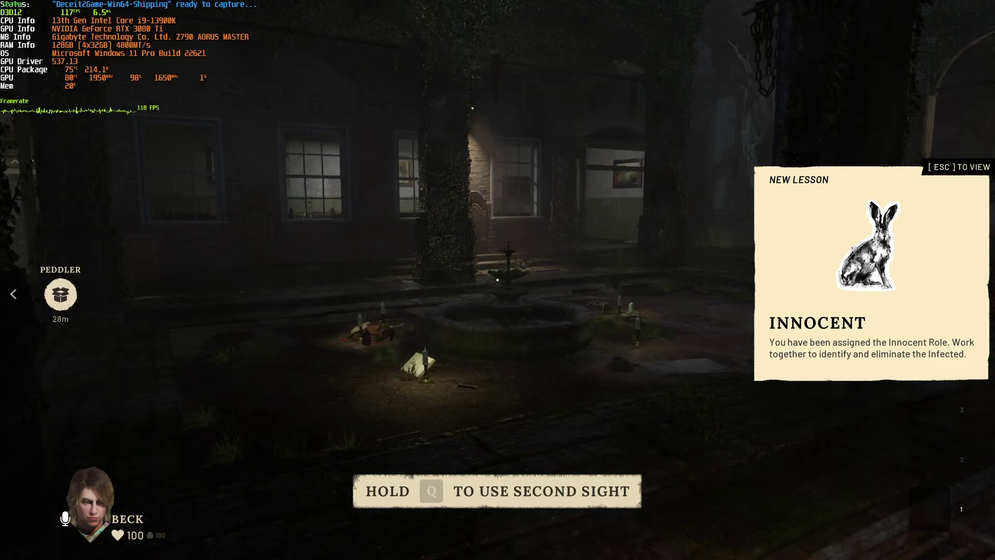
key(w)
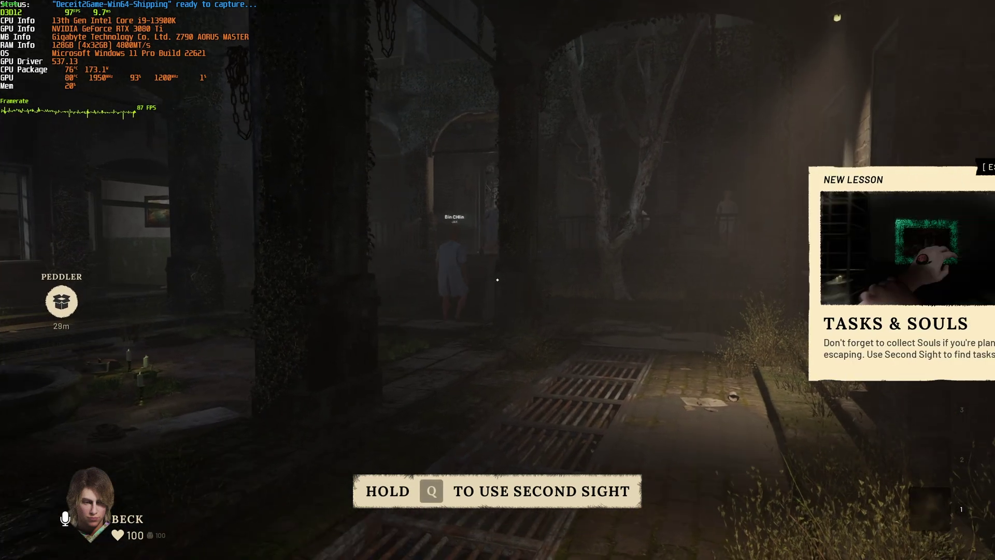
key(w)
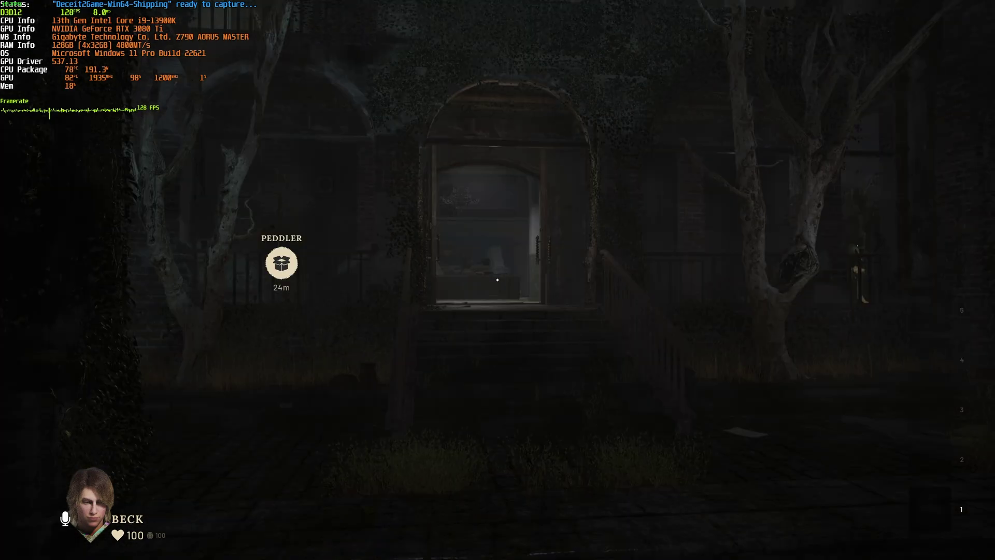
key(s)
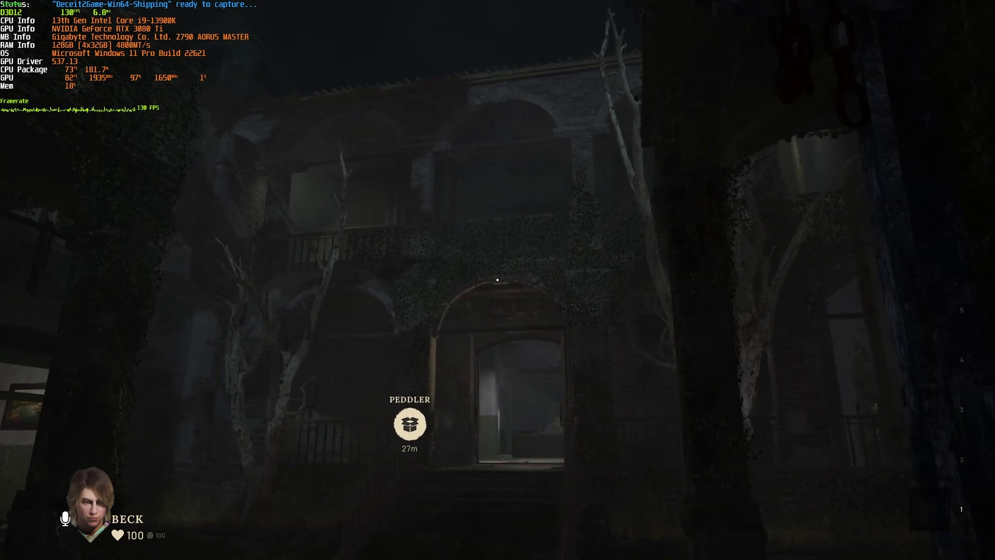
key(s)
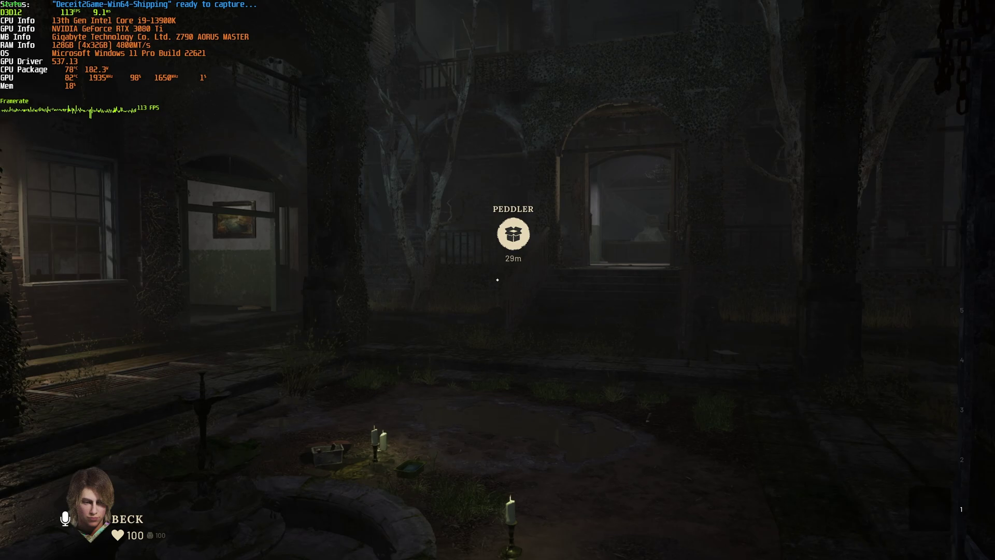
key(a)
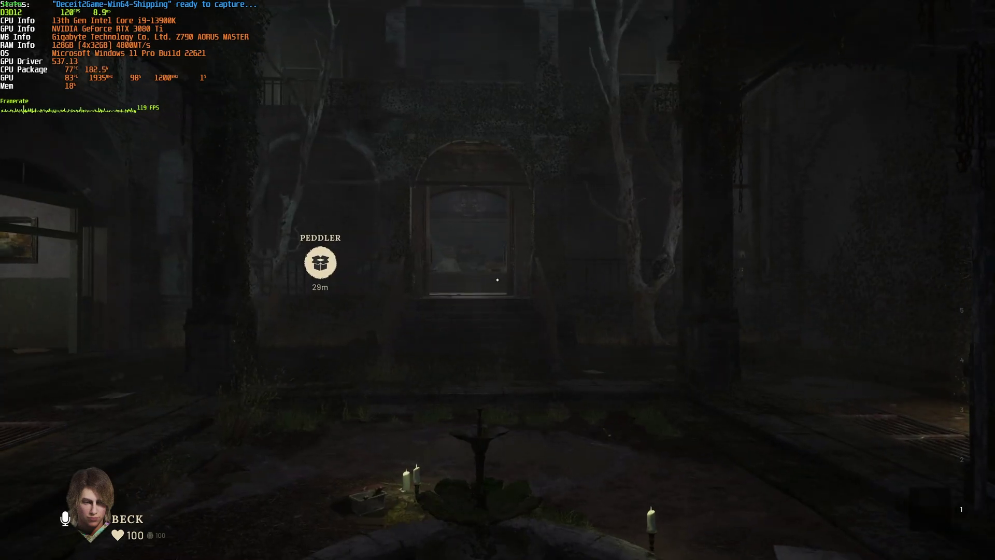
Set the Quality Presets option to Epic in the in-game video options
key(Escape)
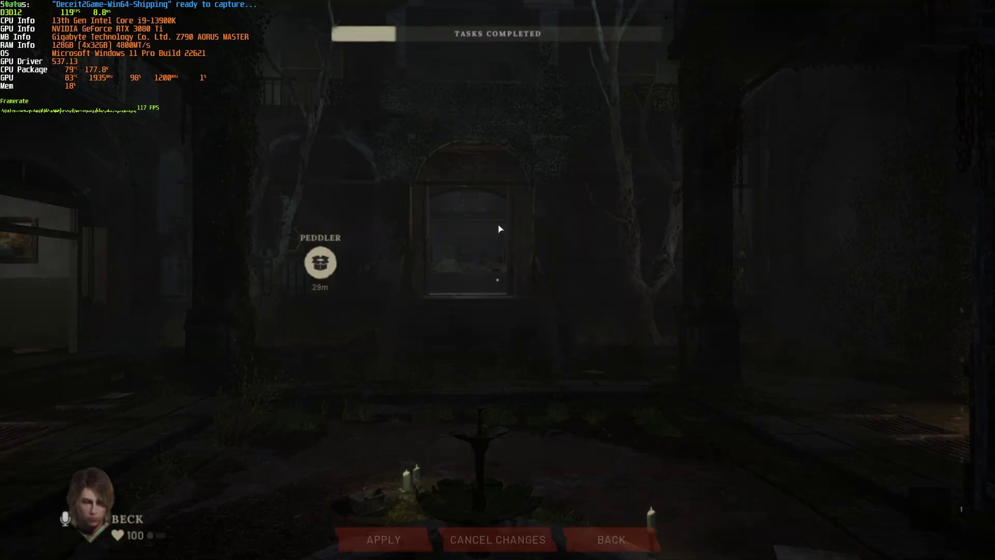
click(357, 21)
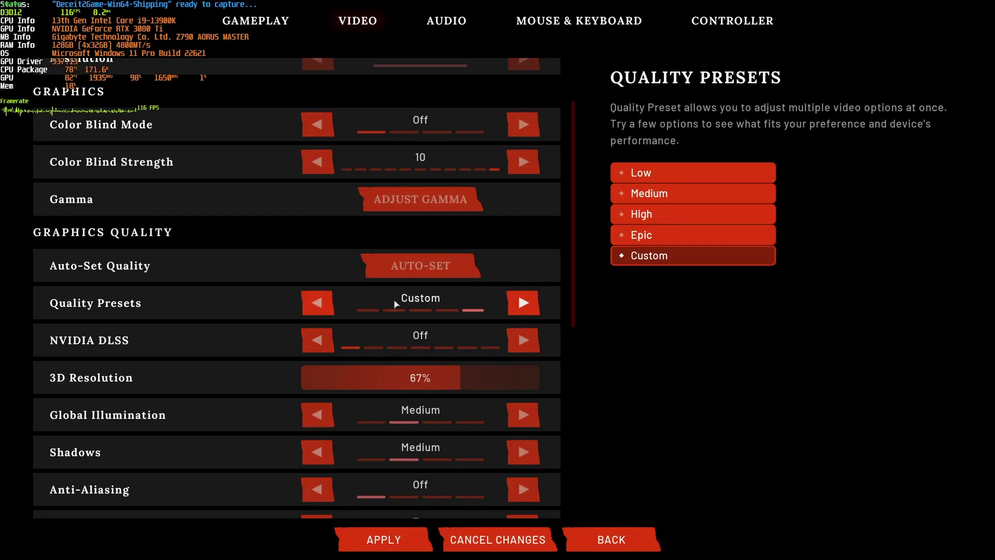
click(523, 303)
click(316, 302)
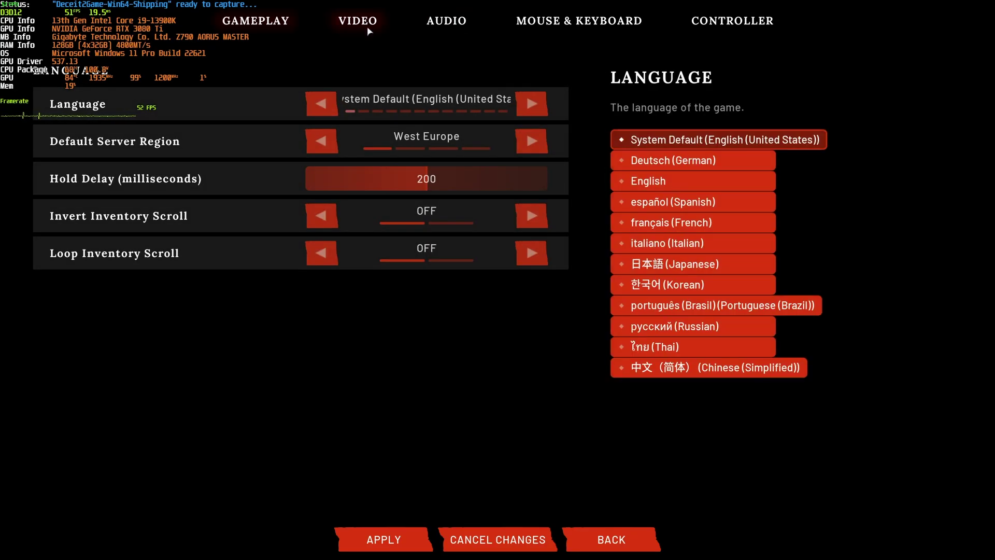
Set the Quality Presets option to Low and return to the match
click(358, 20)
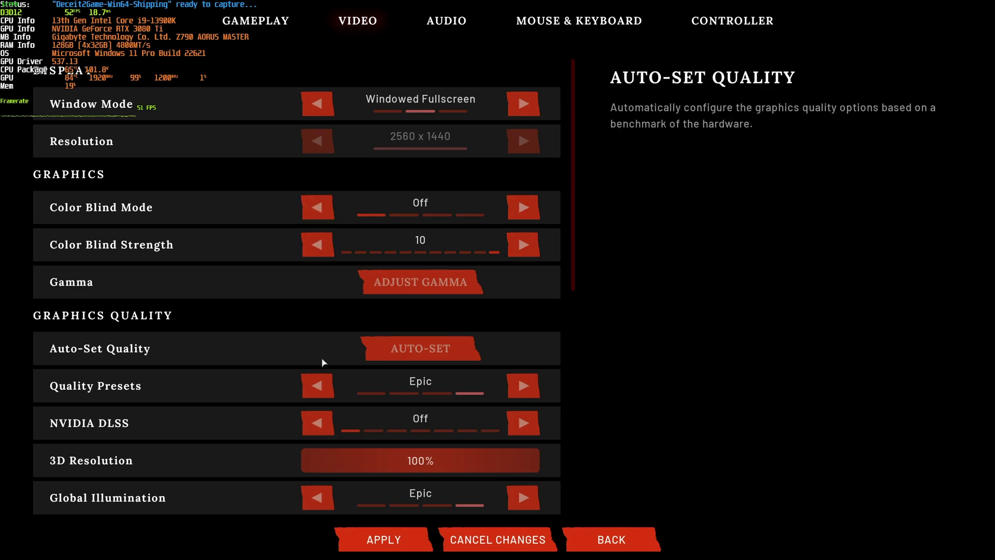
click(317, 385)
key(Escape)
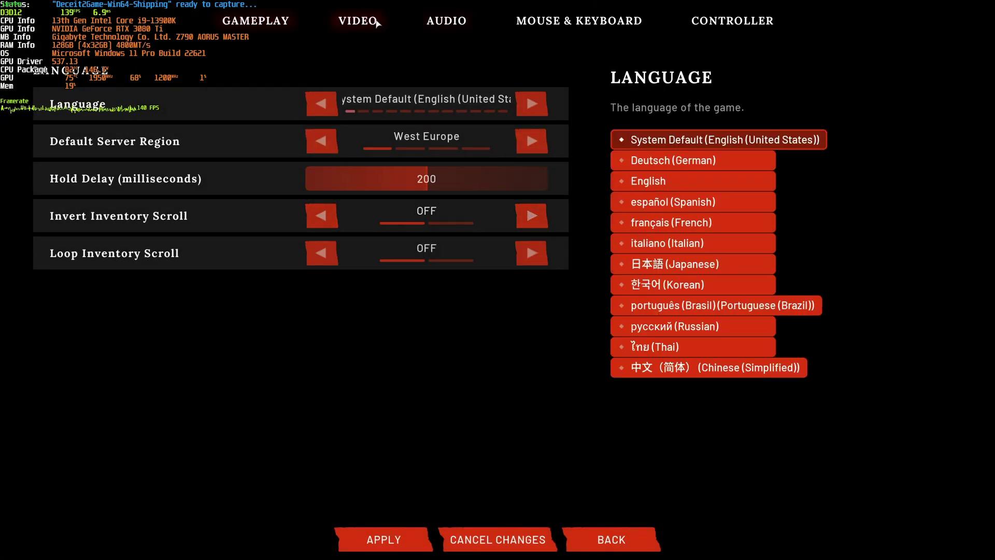
Set NVIDIA DLSS to Performance, apply the change and return to the match
click(375, 21)
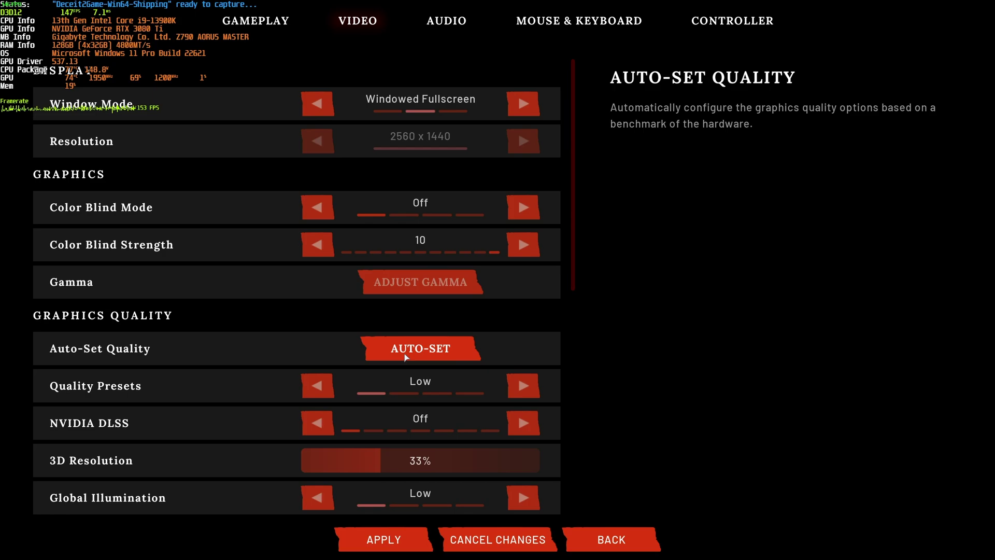
click(523, 423)
click(523, 423)
click(524, 422)
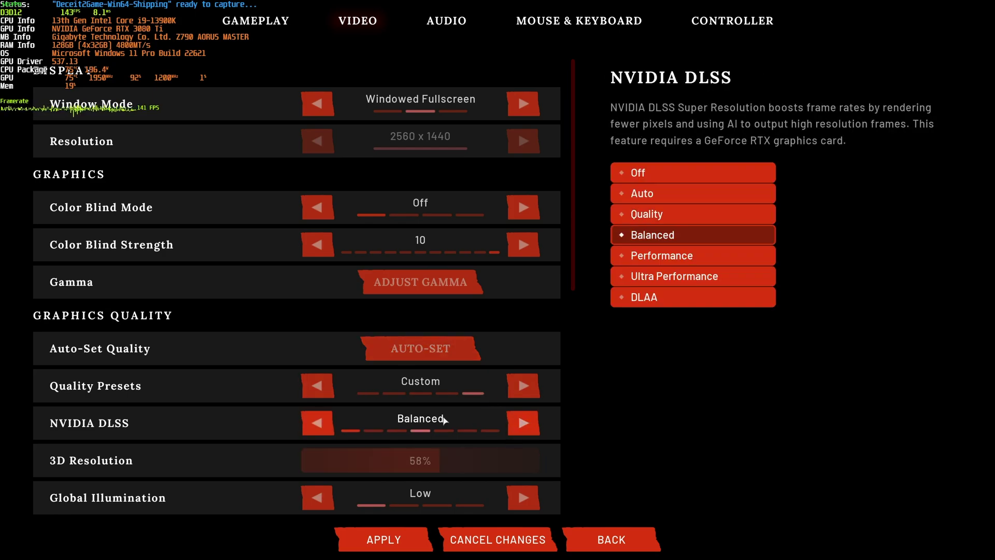
click(523, 423)
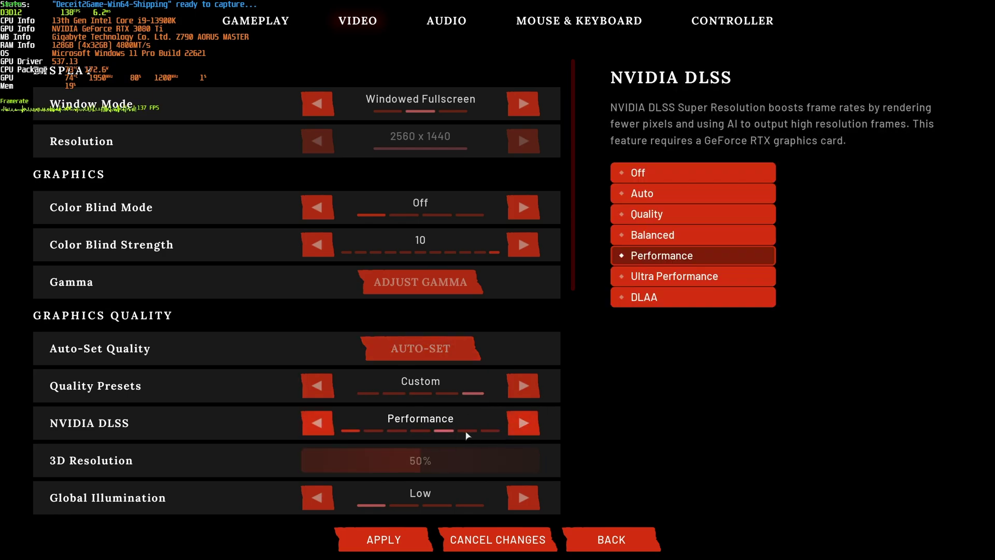
click(420, 540)
key(Escape)
key(Escape)
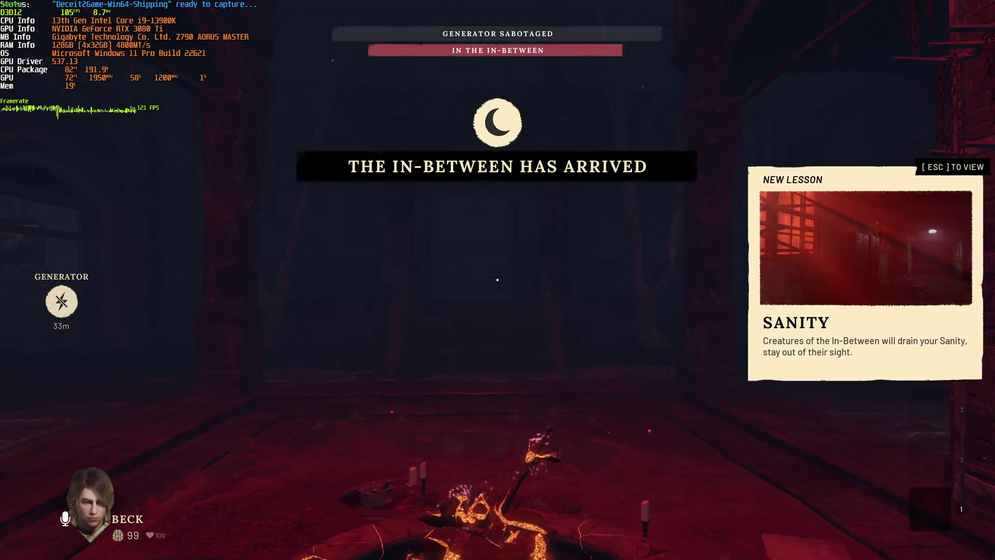
Move around the courtyard fountain to check the frame rate with DLSS Performance
key(w)
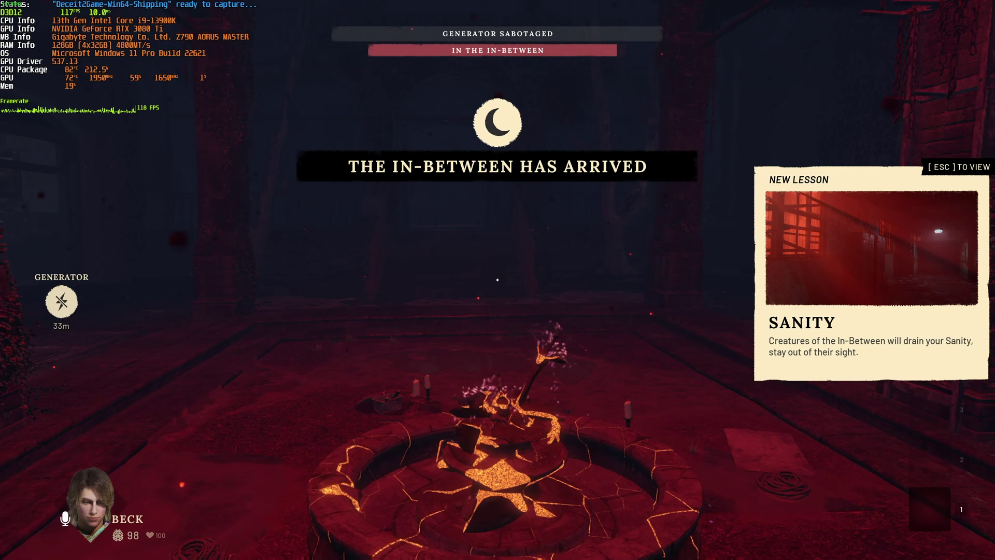
key(s)
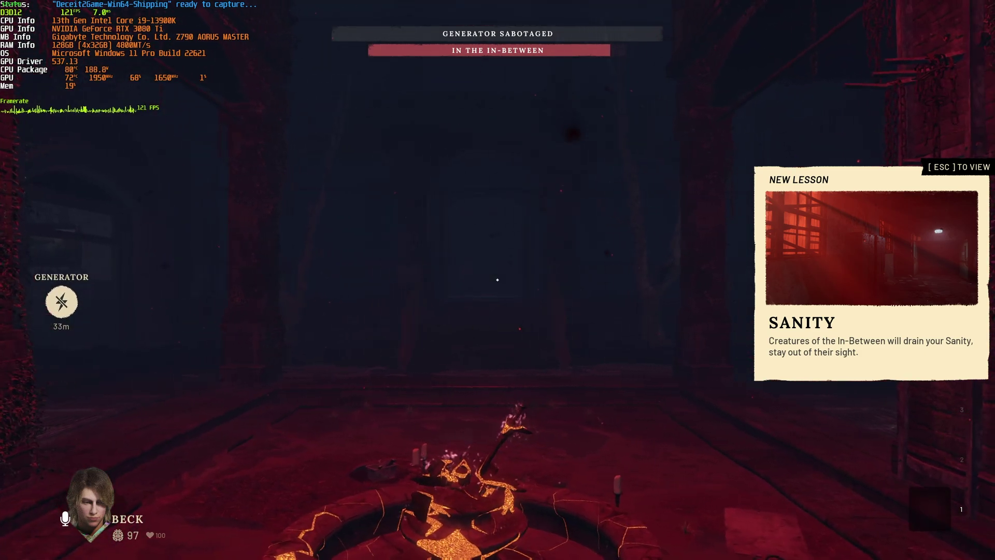
key(w)
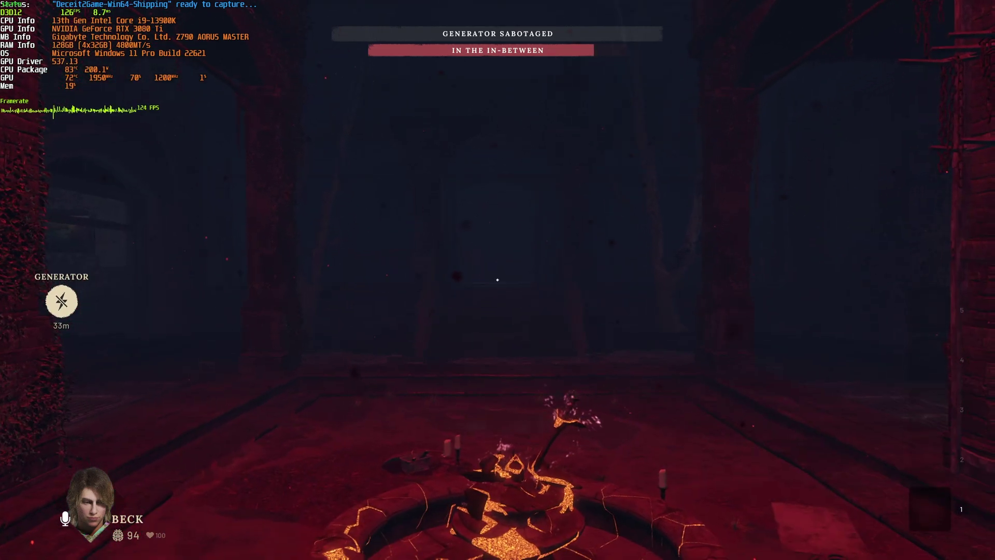
Set NVIDIA DLSS to Quality and review the remaining graphics quality options down to Motion Blur
key(Escape)
click(495, 231)
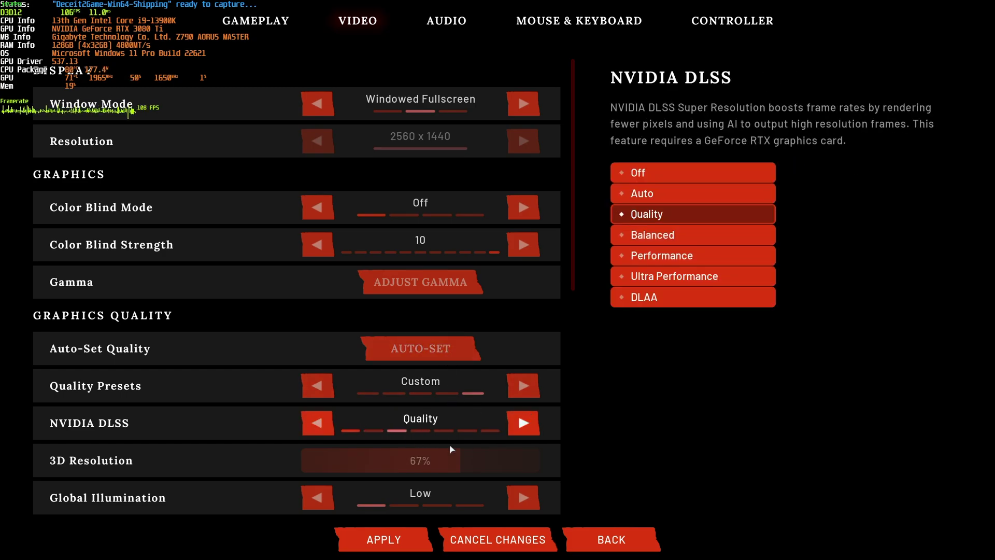
scroll(428, 456, down, 5)
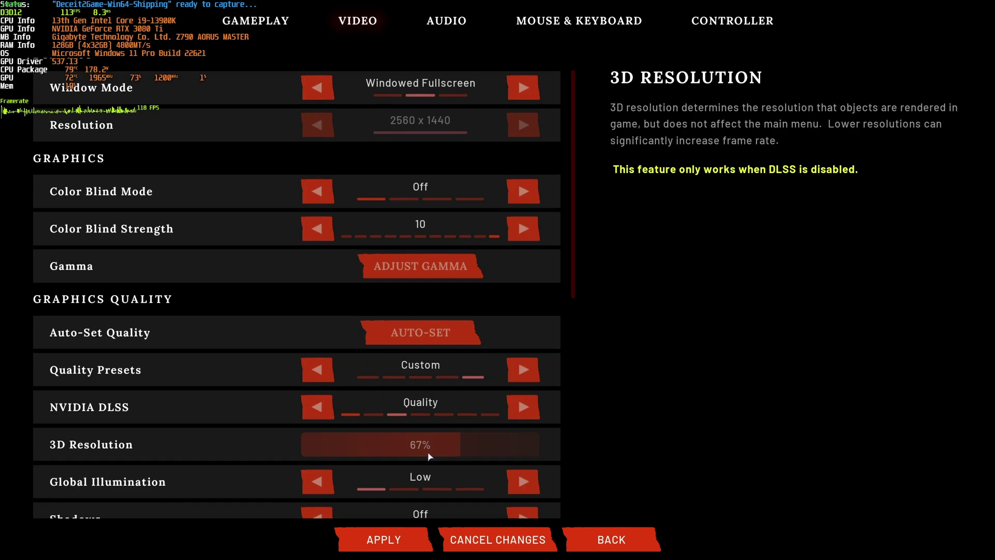
scroll(428, 455, down, 2)
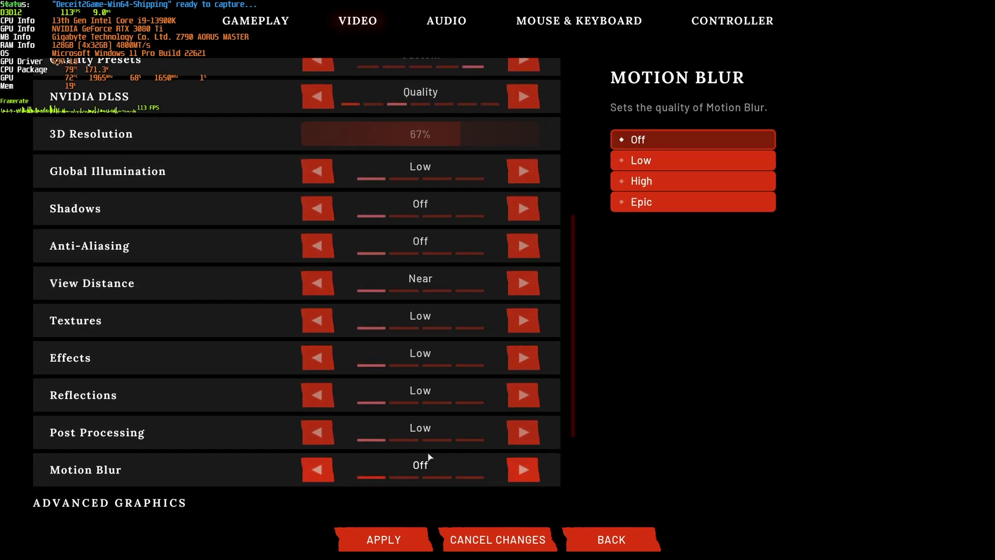